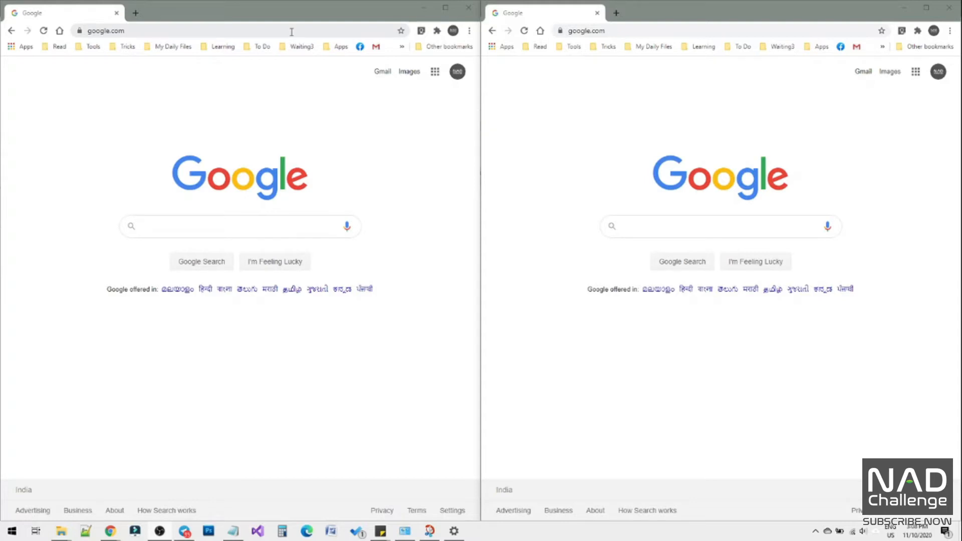
Go to forms.google.com and create a new blank form.
{"action": "left_click", "coordinate": [291, 32]}
{"action": "type", "text": "for"}
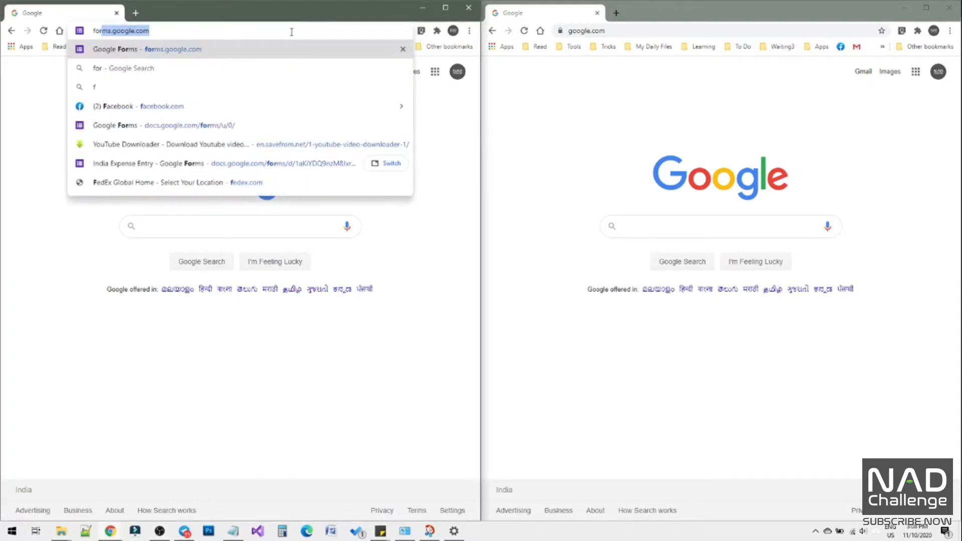
{"action": "type", "text": "ms"}
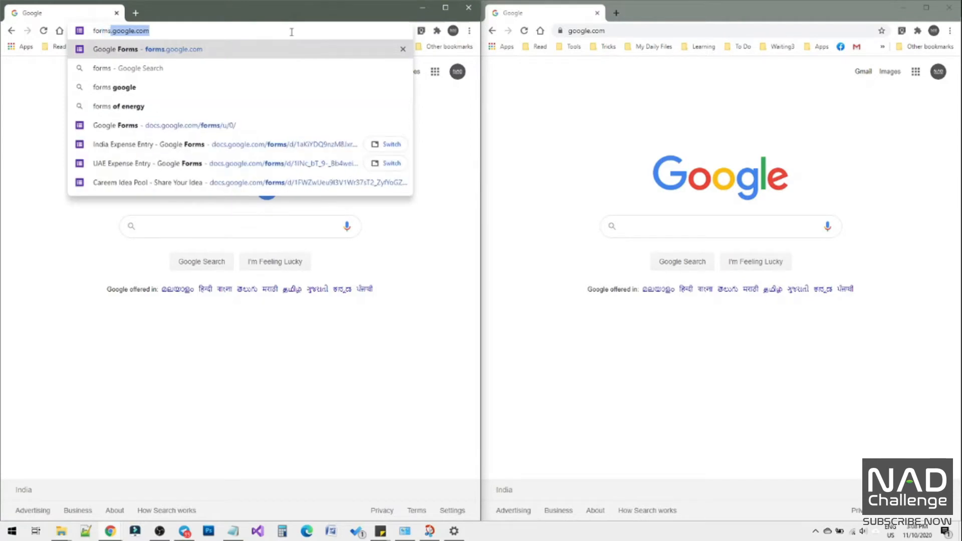
{"action": "type", "text": ".google.com"}
{"action": "key", "text": "Return"}
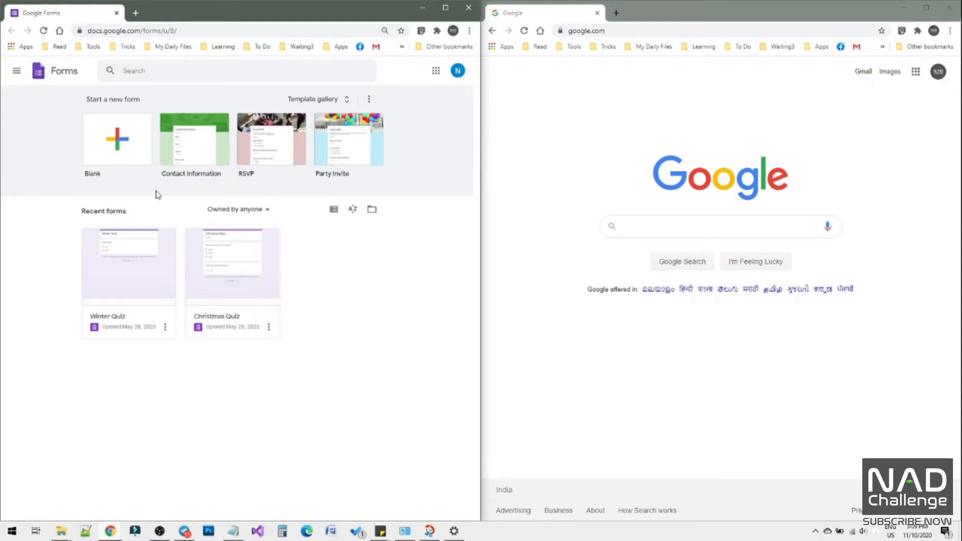
{"action": "left_click", "coordinate": [119, 143]}
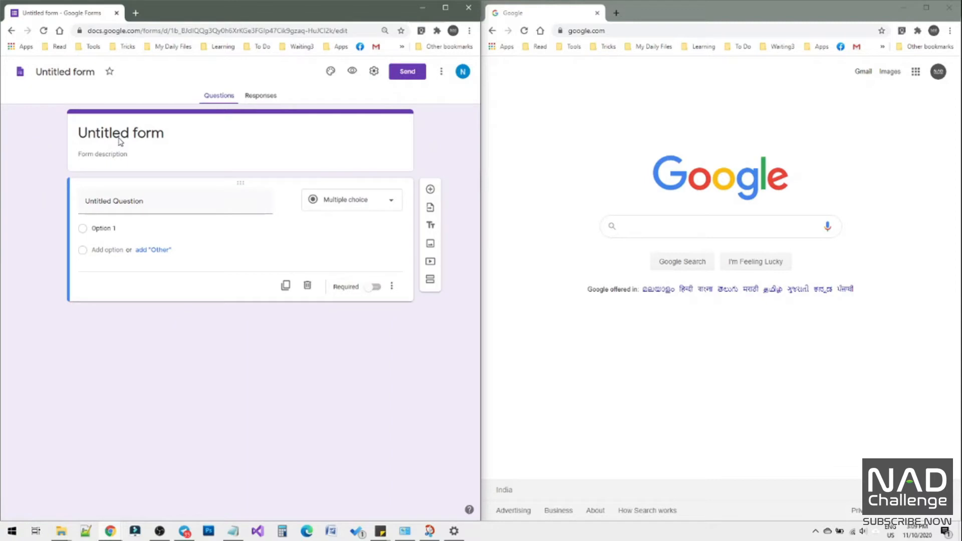
Rename the untitled form as "Income Expense Tracker".
{"action": "left_click", "coordinate": [82, 74]}
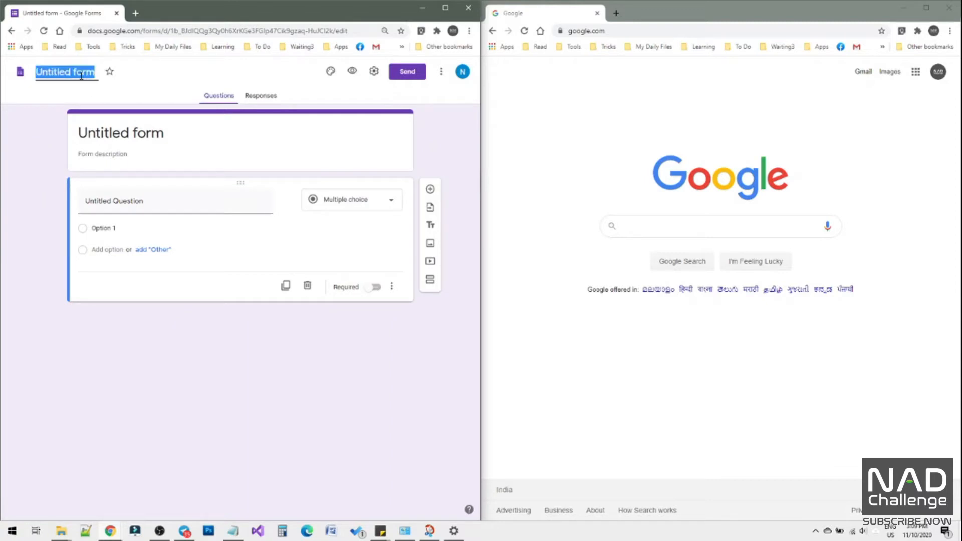
{"action": "type", "text": "U"}
{"action": "type", "text": "ncome"}
{"action": "type", "text": " Expense Track"}
{"action": "type", "text": "er"}
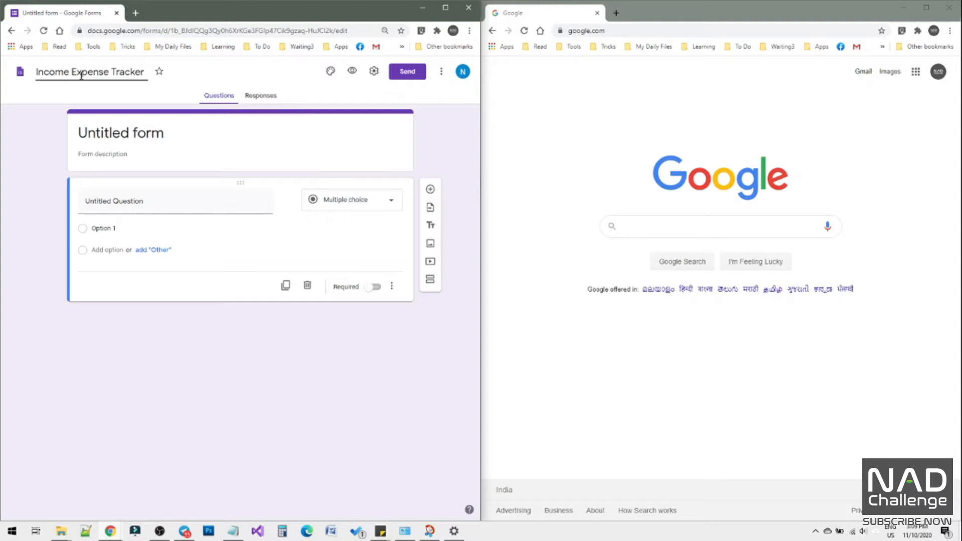
{"action": "left_click", "coordinate": [48, 154]}
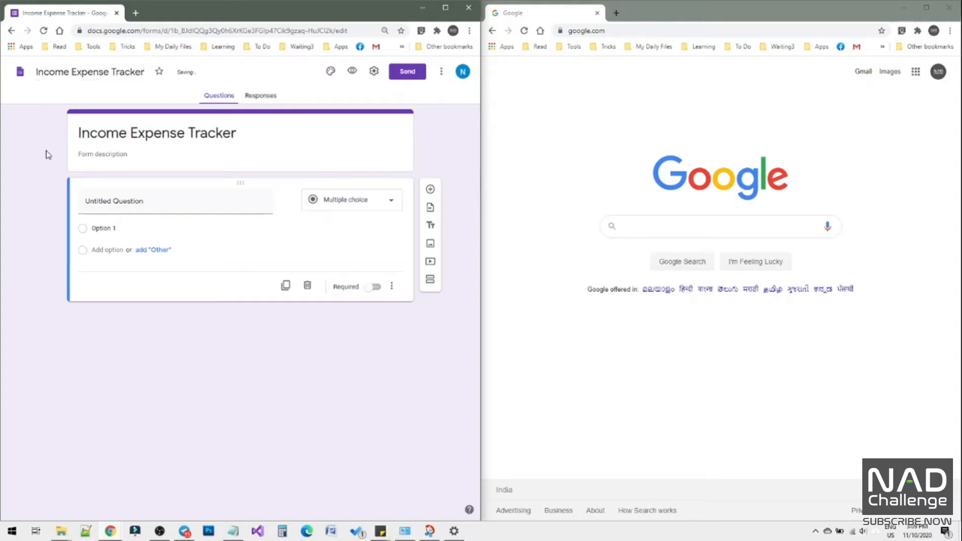
Title the first question "Income / Expense Description" and set its answer type to Short answer.
{"action": "left_click", "coordinate": [131, 196]}
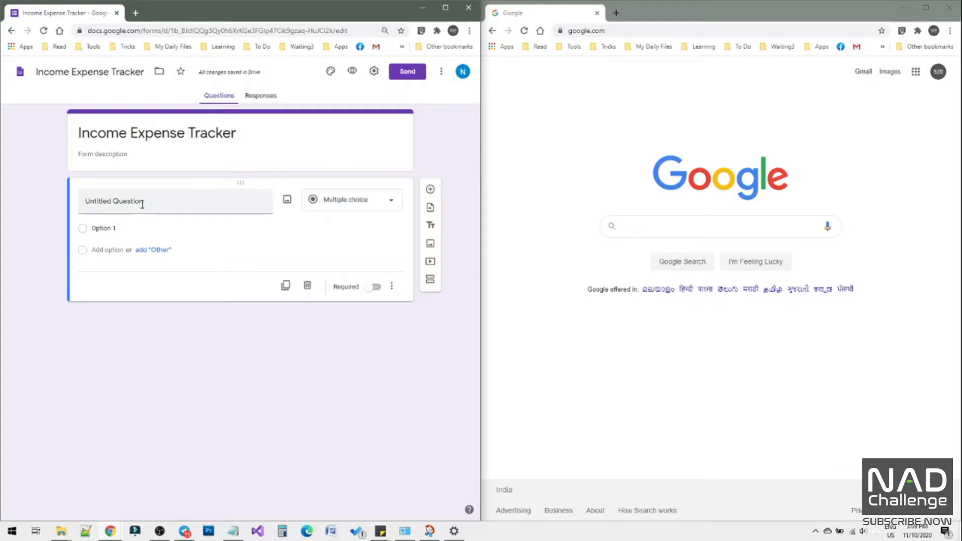
{"action": "left_click", "coordinate": [142, 204]}
{"action": "type", "text": "Incom"}
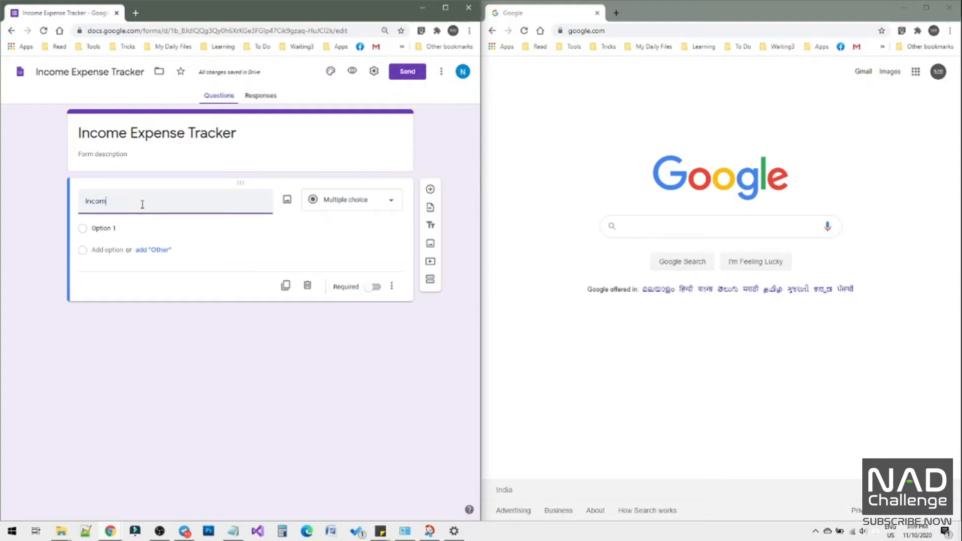
{"action": "type", "text": "e / Expe"}
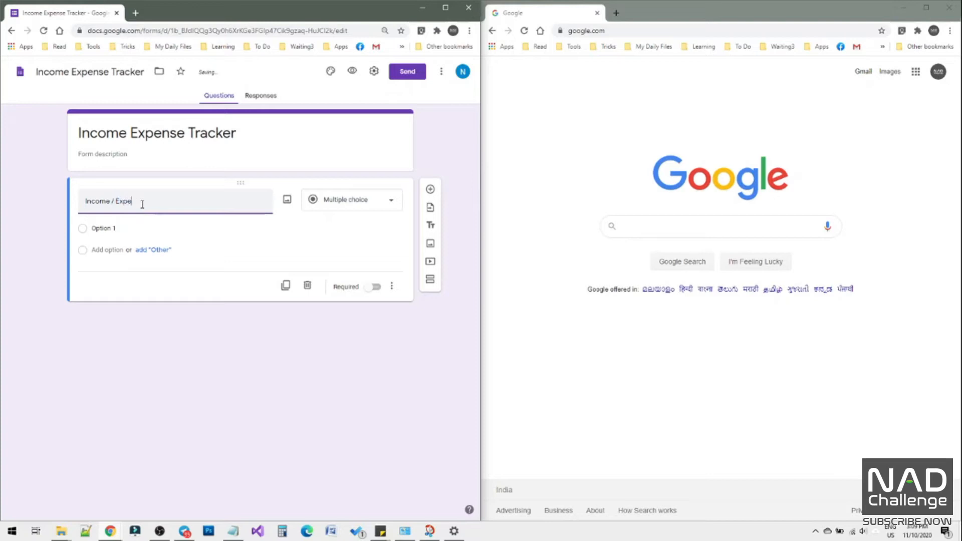
{"action": "type", "text": "nse Description"}
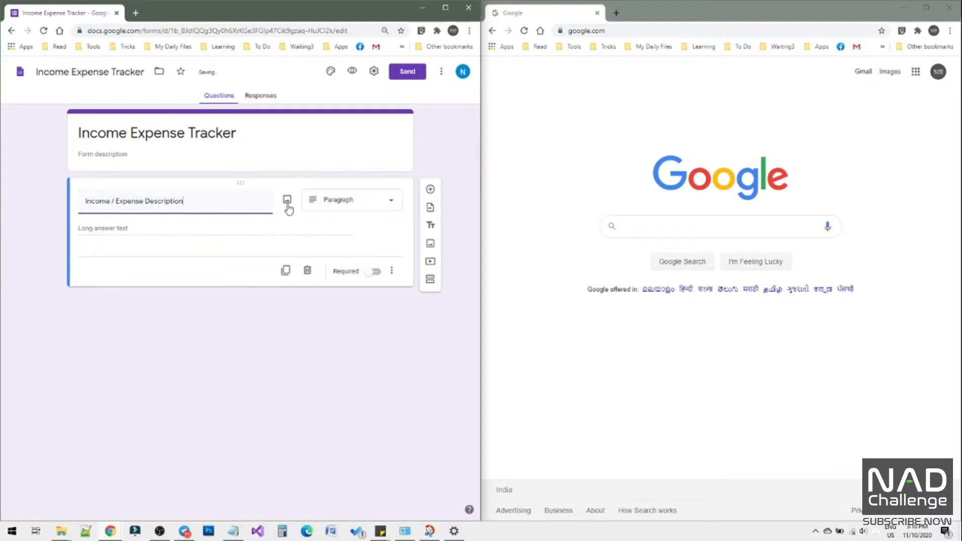
{"action": "left_click", "coordinate": [359, 206]}
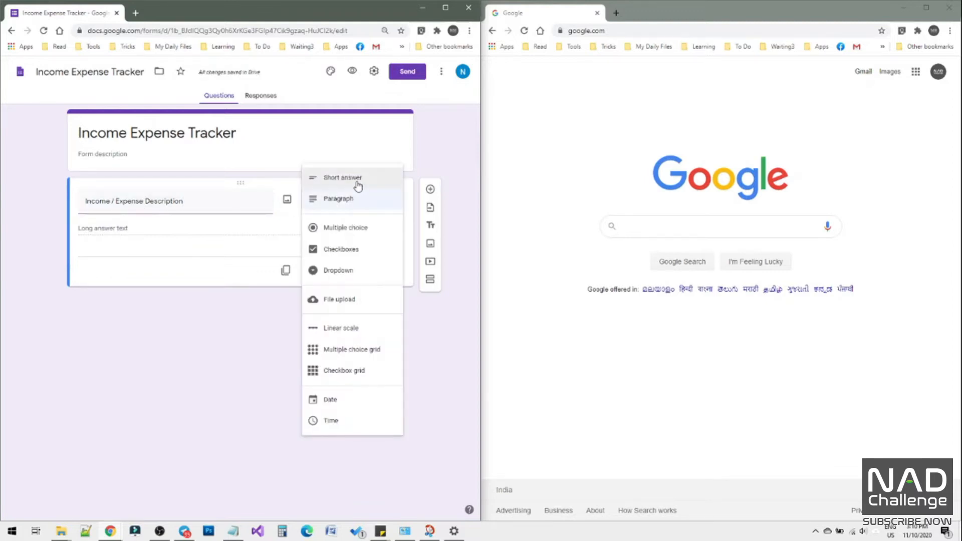
{"action": "left_click", "coordinate": [356, 186]}
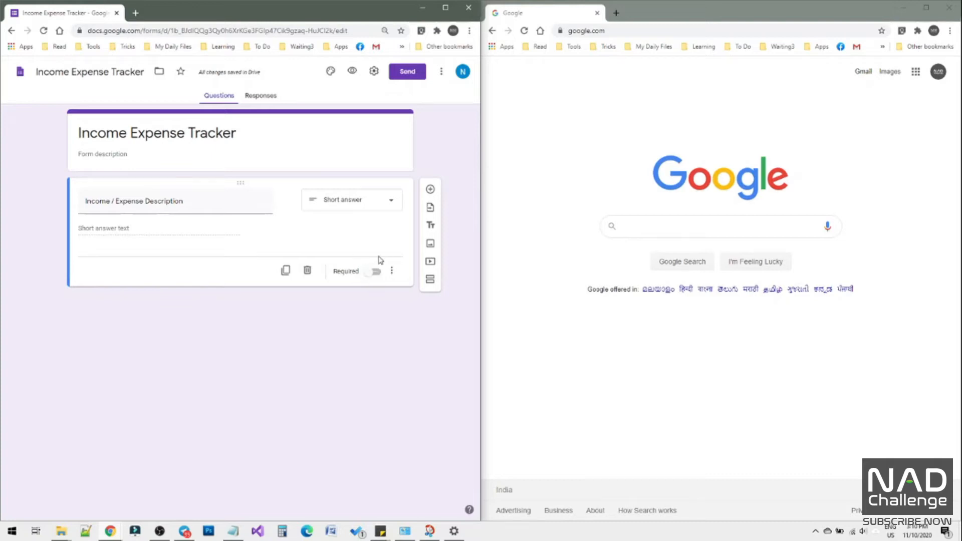
Add two short-answer questions titled "Income" and "Expense", with number validation on the Expense question.
{"action": "left_click", "coordinate": [430, 190]}
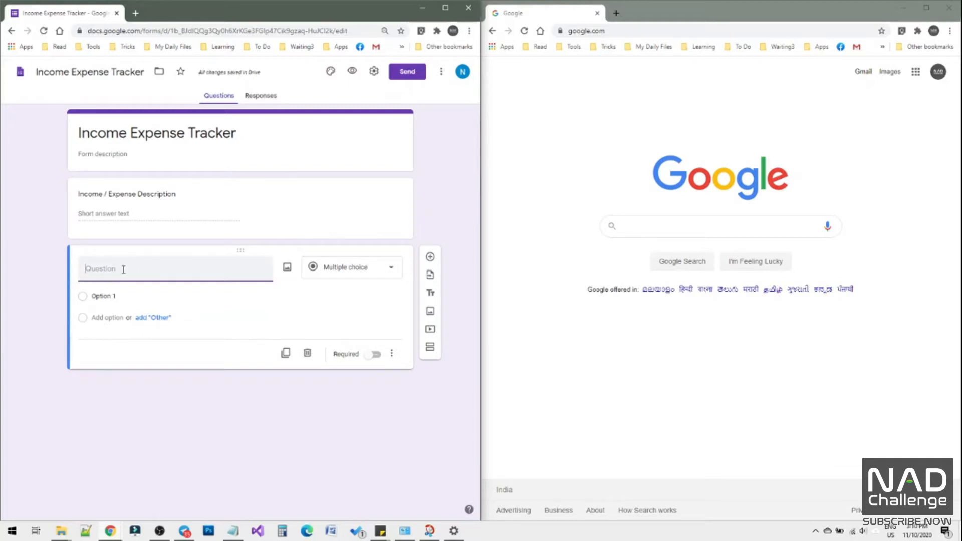
{"action": "type", "text": "Income"}
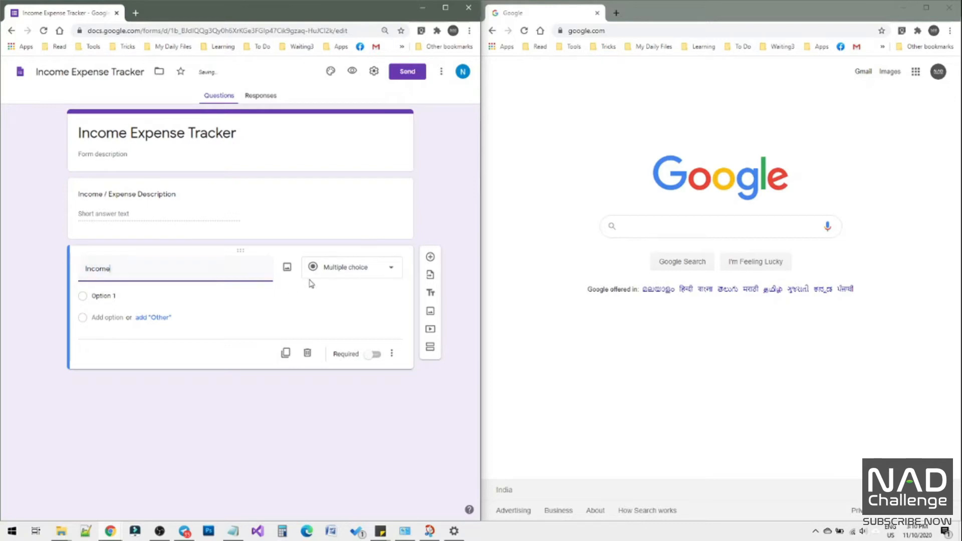
{"action": "left_click", "coordinate": [337, 271]}
{"action": "left_click", "coordinate": [353, 218]}
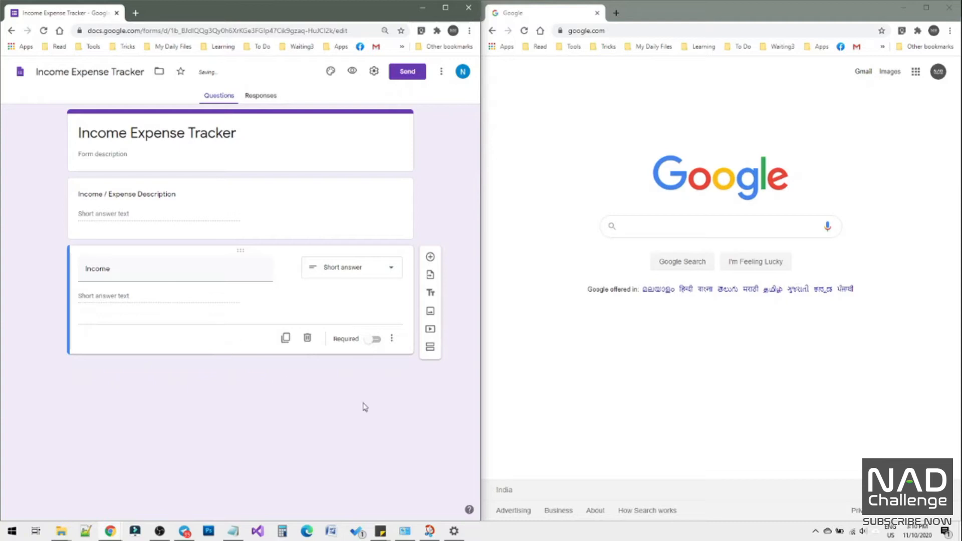
{"action": "left_click", "coordinate": [430, 257]}
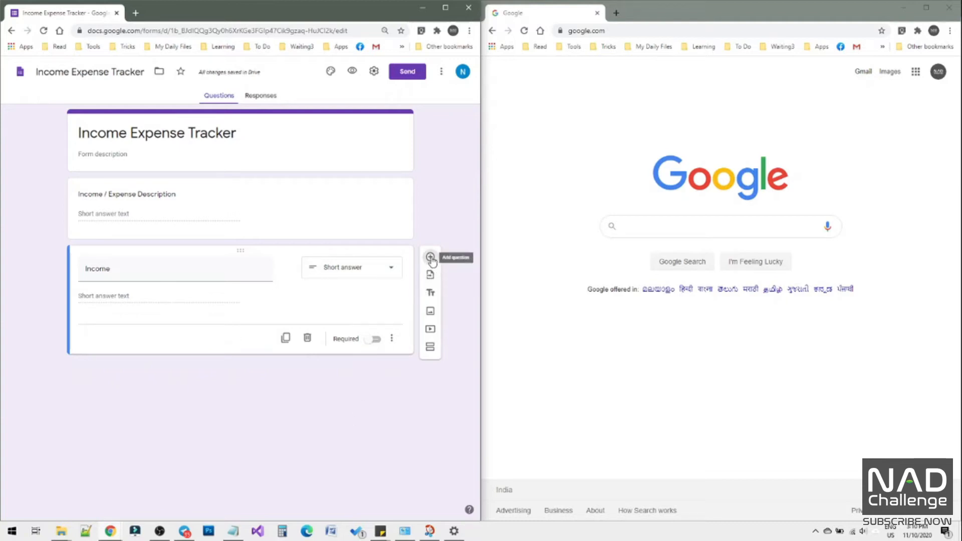
{"action": "type", "text": "Expense"}
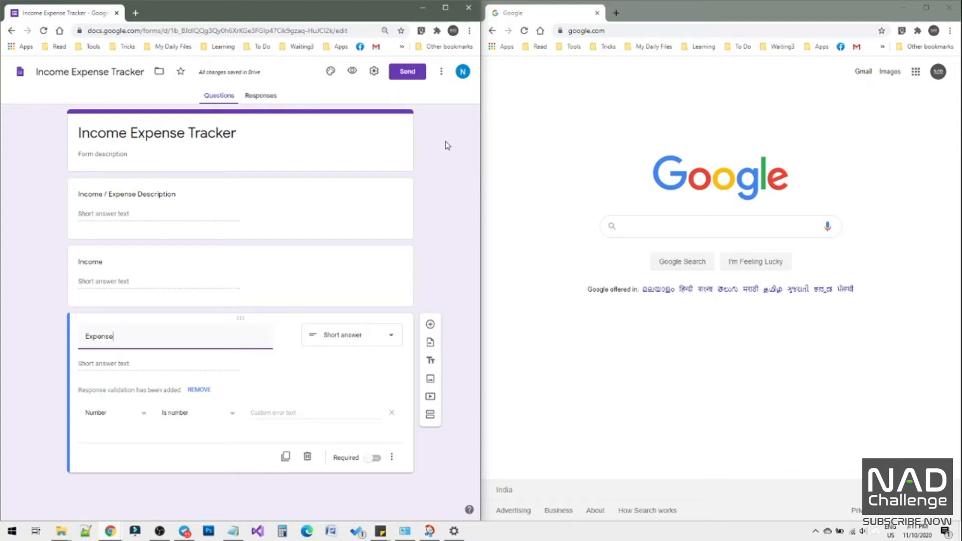
Copy the form's shareable link as a shortened URL and close the Send form dialog.
{"action": "left_click", "coordinate": [414, 76]}
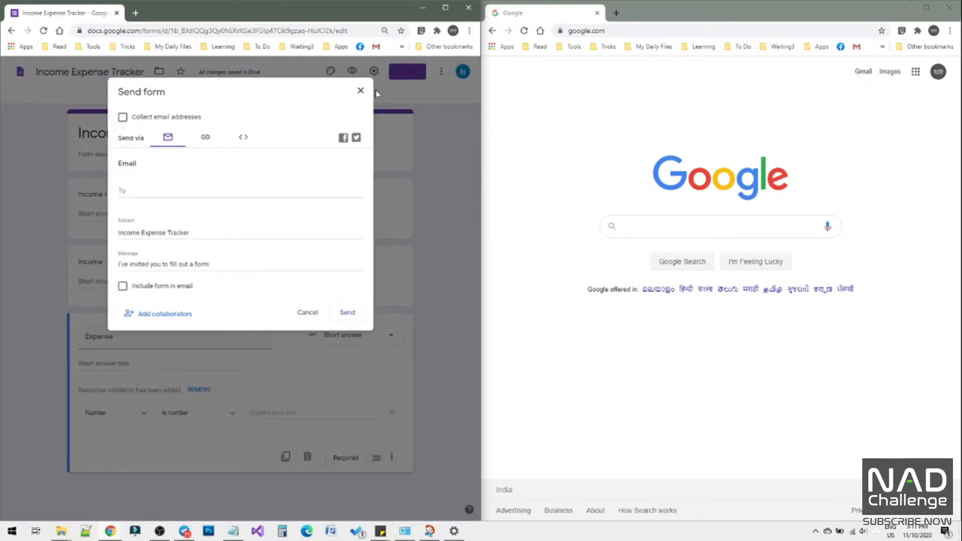
{"action": "left_click", "coordinate": [206, 140]}
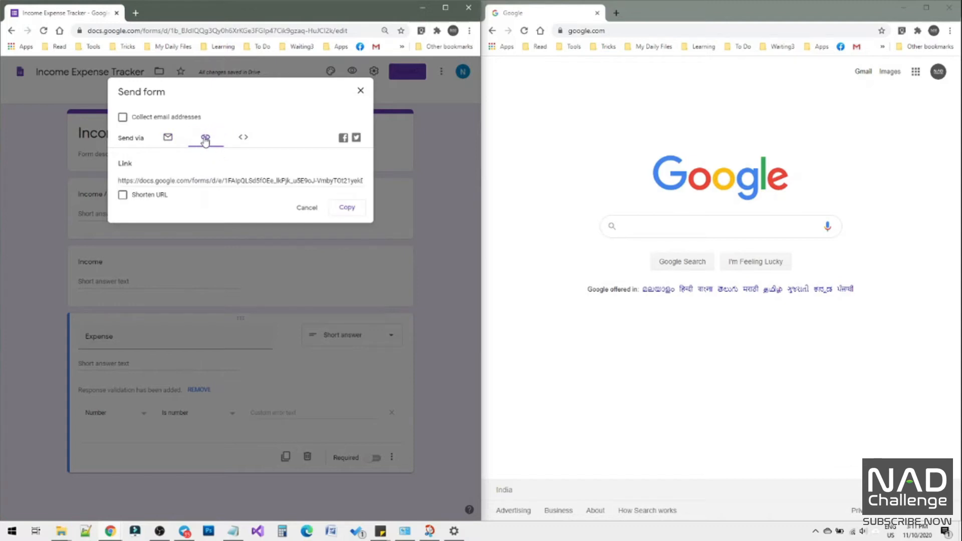
{"action": "left_click", "coordinate": [347, 207]}
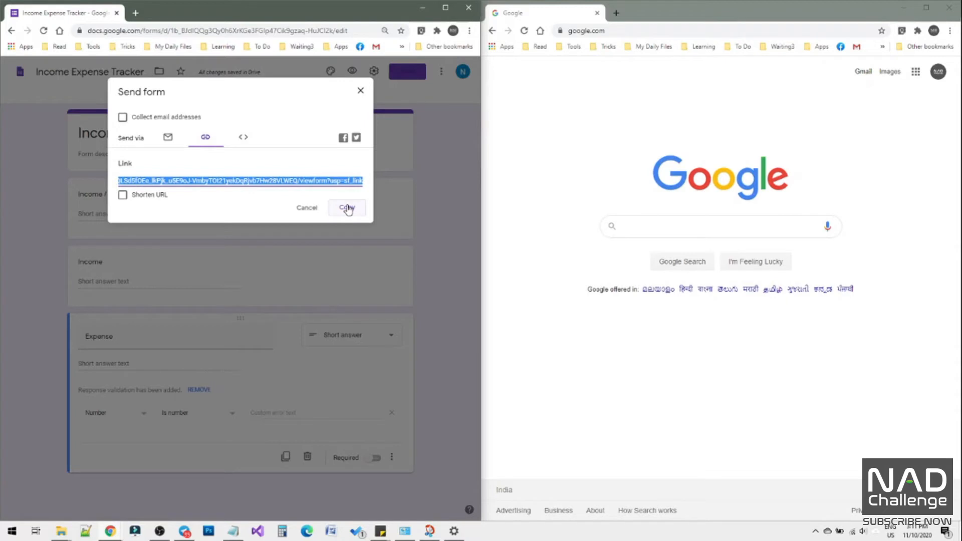
{"action": "left_click", "coordinate": [124, 196]}
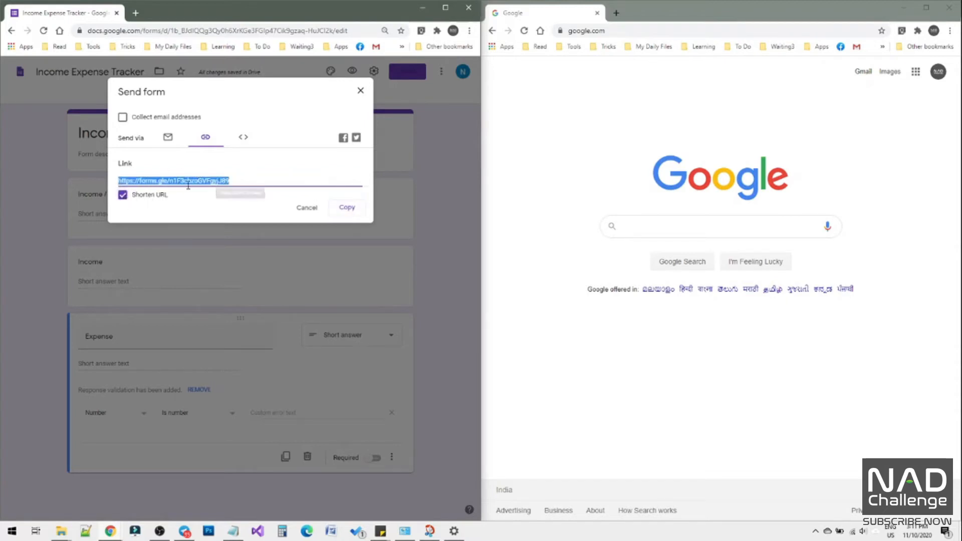
{"action": "left_click", "coordinate": [346, 209]}
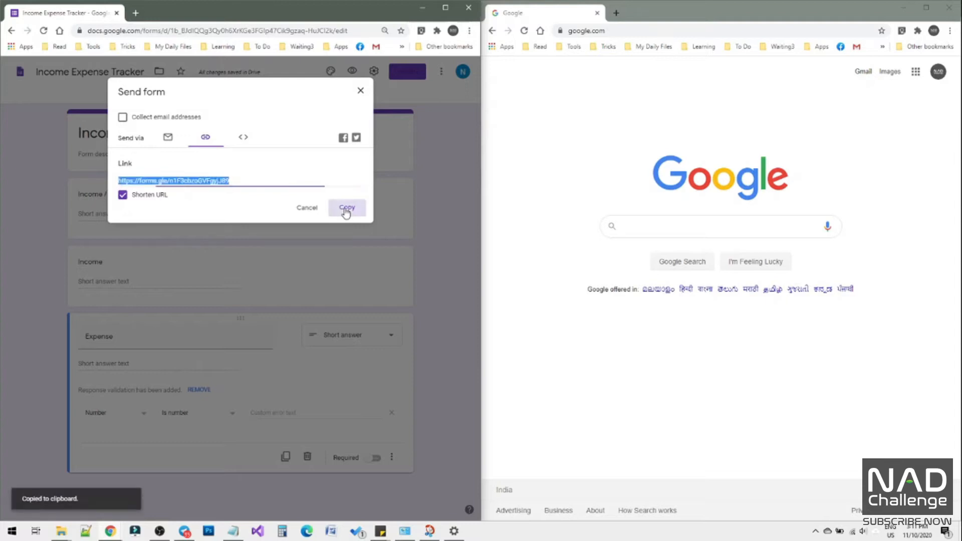
{"action": "left_click", "coordinate": [359, 92]}
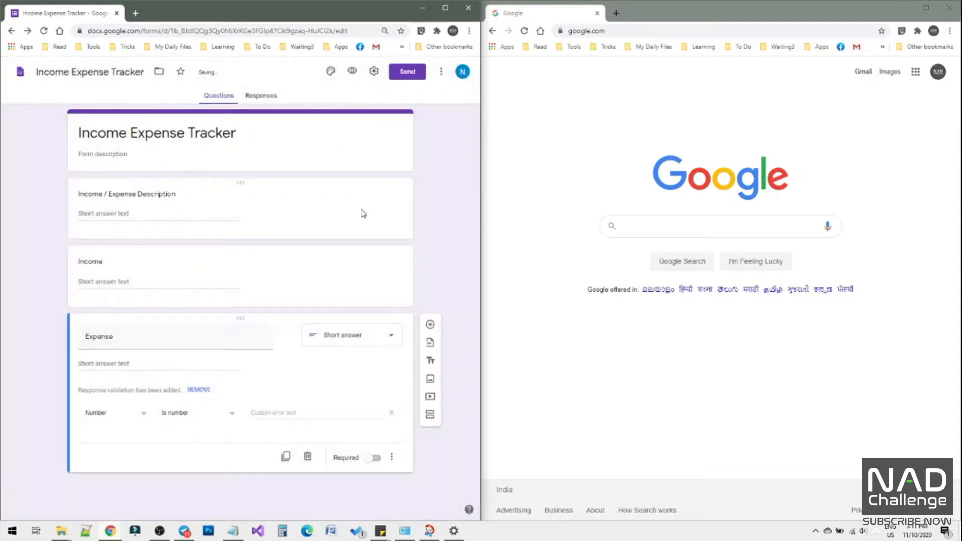
Switch to Telegram, post the copied form link in the bookmark channel, and minimize the Telegram window.
{"action": "left_click", "coordinate": [185, 531]}
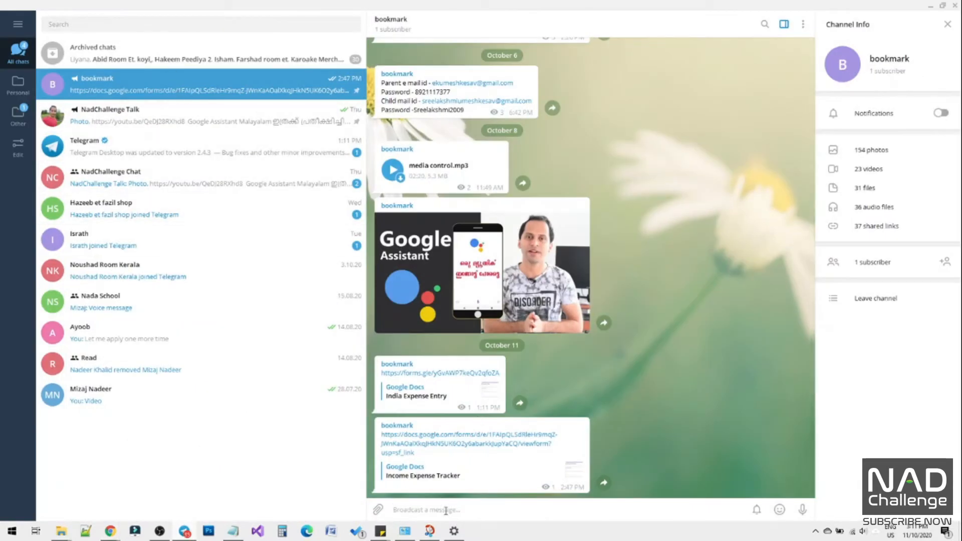
{"action": "key", "text": "ctrl+v"}
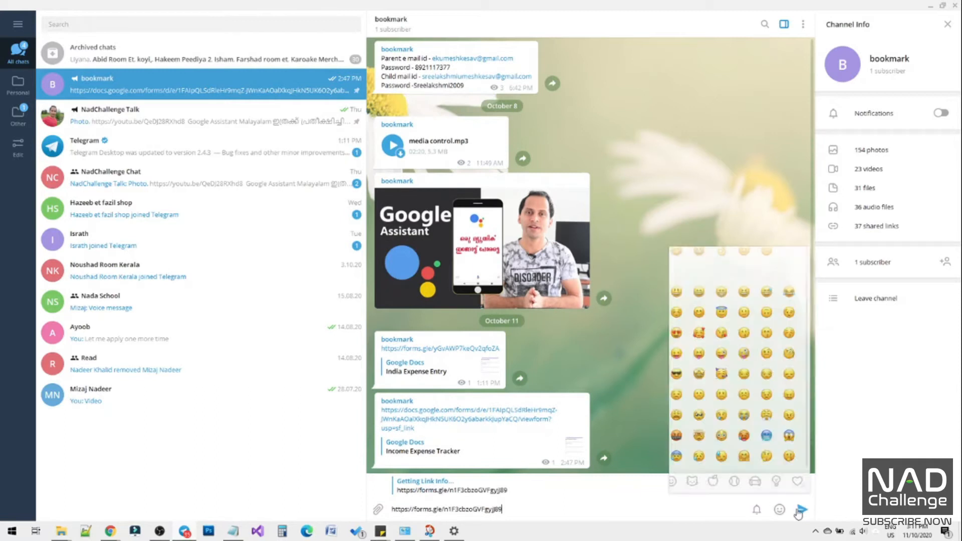
{"action": "left_click", "coordinate": [802, 510]}
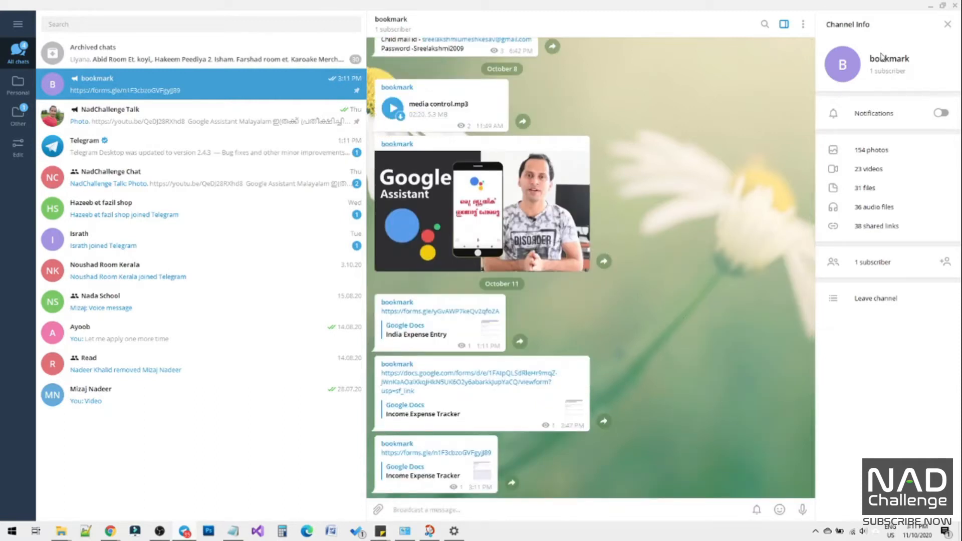
{"action": "left_click", "coordinate": [928, 6]}
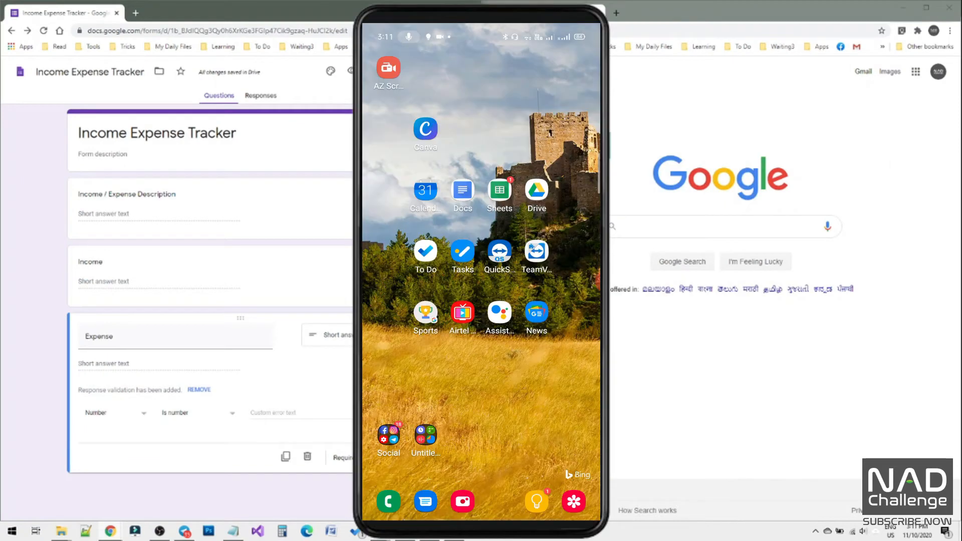
On the phone, open the newest Income Expense Tracker form link from Telegram's bookmark channel.
{"action": "left_click", "coordinate": [389, 434]}
{"action": "left_click", "coordinate": [392, 418]}
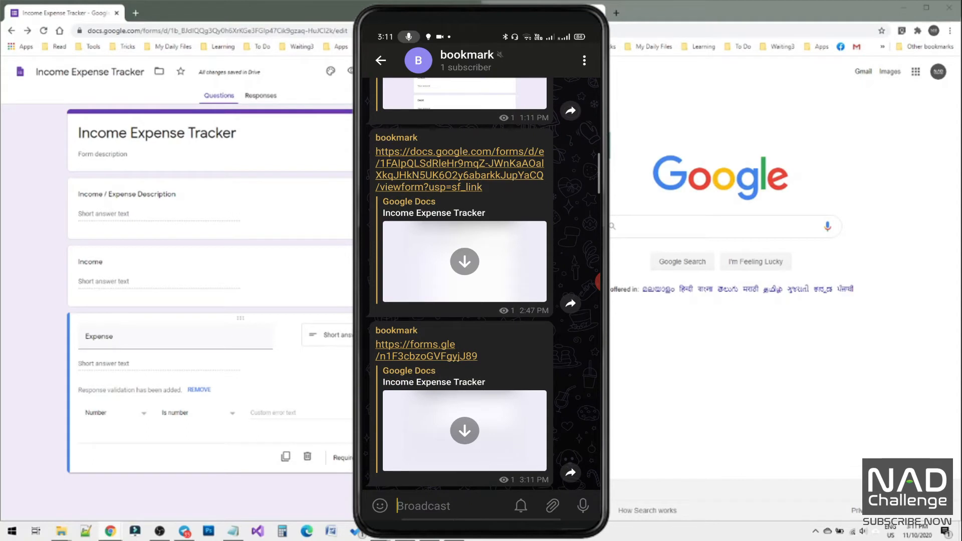
{"action": "left_click", "coordinate": [426, 351]}
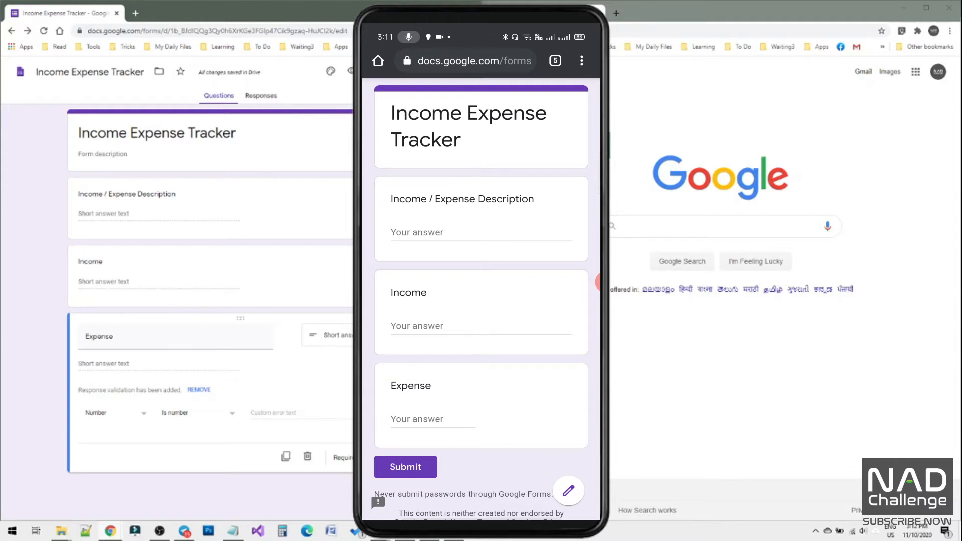
Submit a response with the description "Salary" and income 10000, leaving Expense blank.
{"action": "left_click", "coordinate": [428, 232]}
{"action": "type", "text": "Salary"}
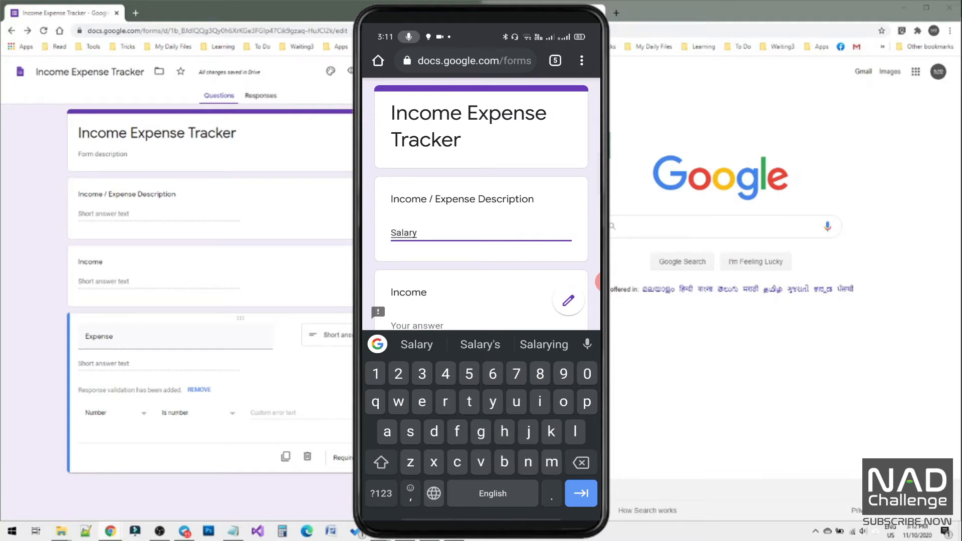
{"action": "scroll", "coordinate": [481, 211], "scroll_direction": "down", "scroll_amount": 2}
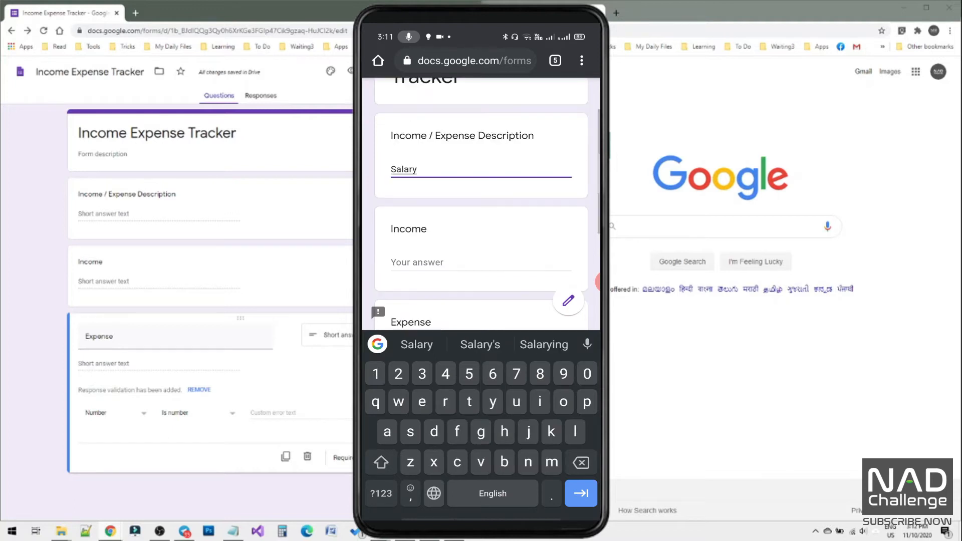
{"action": "left_click", "coordinate": [431, 222]}
{"action": "type", "text": "10000"}
{"action": "scroll", "coordinate": [481, 200], "scroll_direction": "down", "scroll_amount": 2}
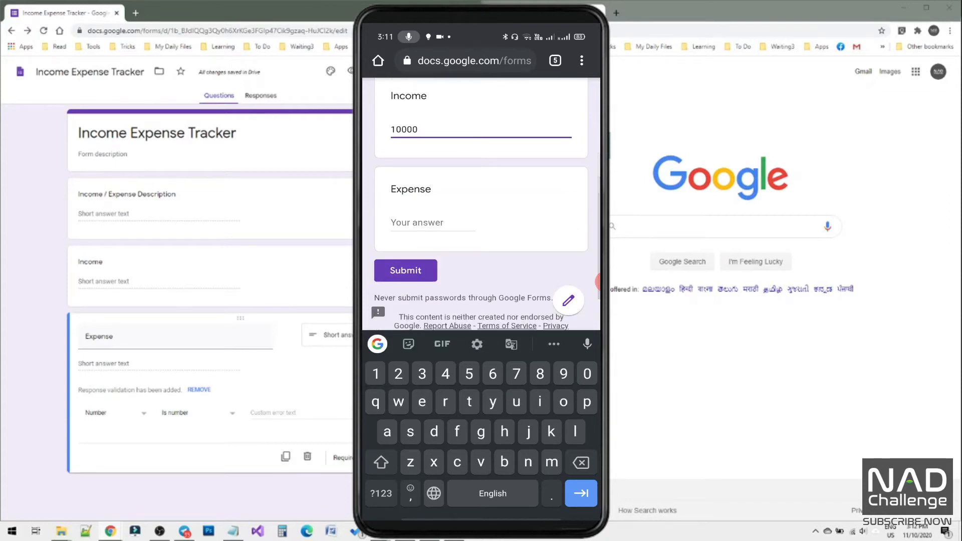
{"action": "left_click", "coordinate": [405, 266]}
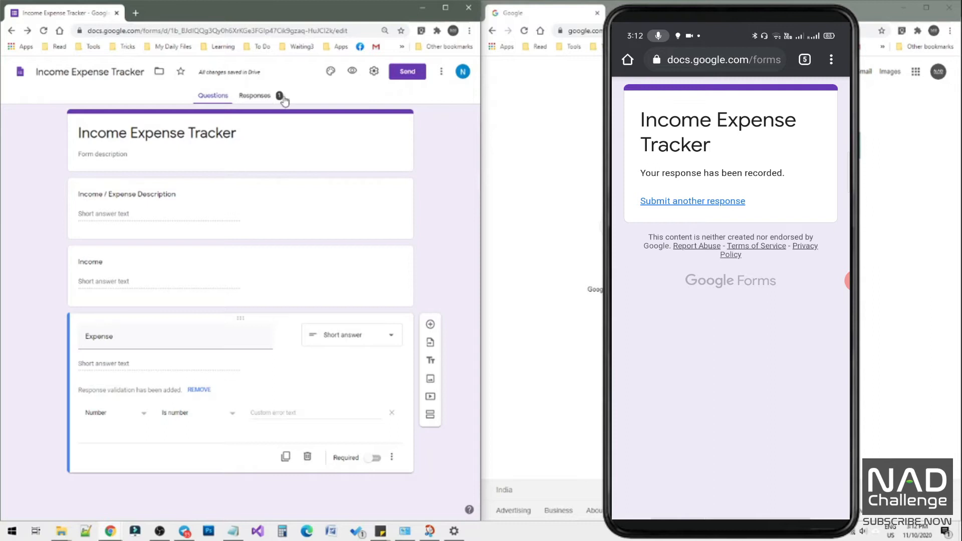
View the form's responses and create a new linked spreadsheet for them under the suggested name.
{"action": "left_click", "coordinate": [265, 100]}
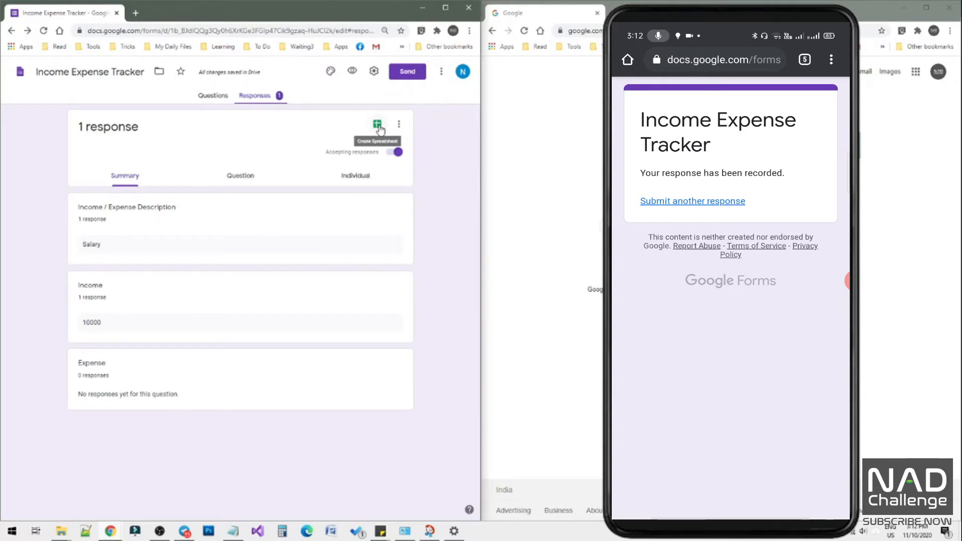
{"action": "left_click", "coordinate": [399, 123]}
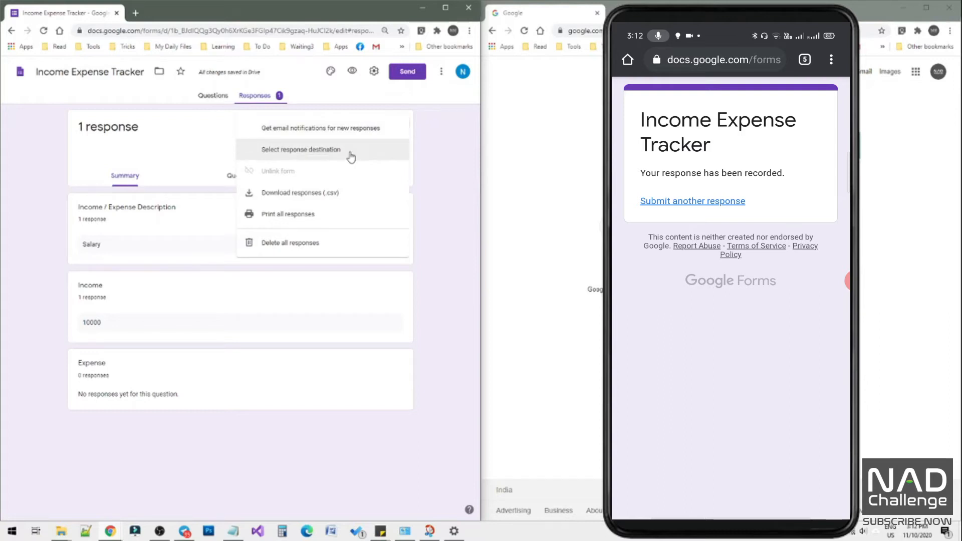
{"action": "left_click", "coordinate": [428, 142]}
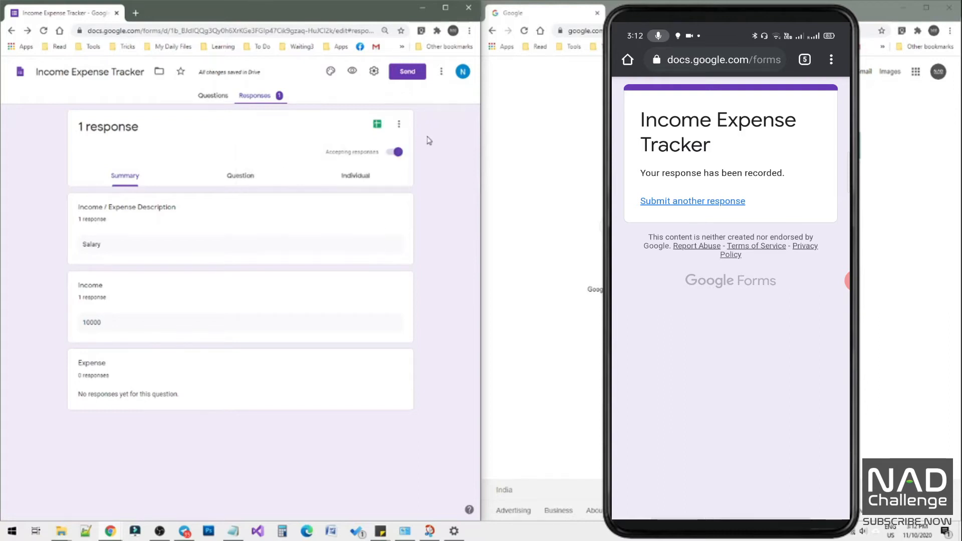
{"action": "left_click", "coordinate": [377, 125]}
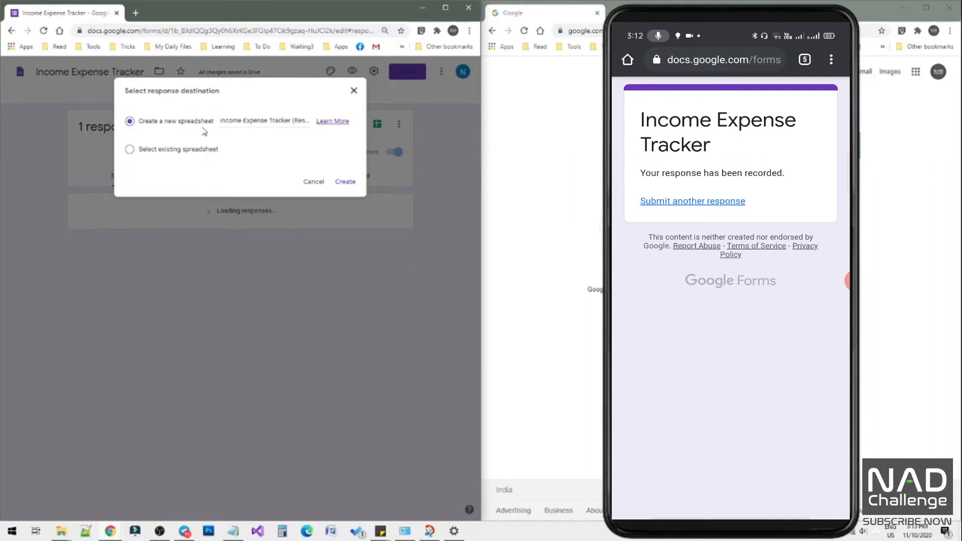
{"action": "left_click", "coordinate": [346, 183]}
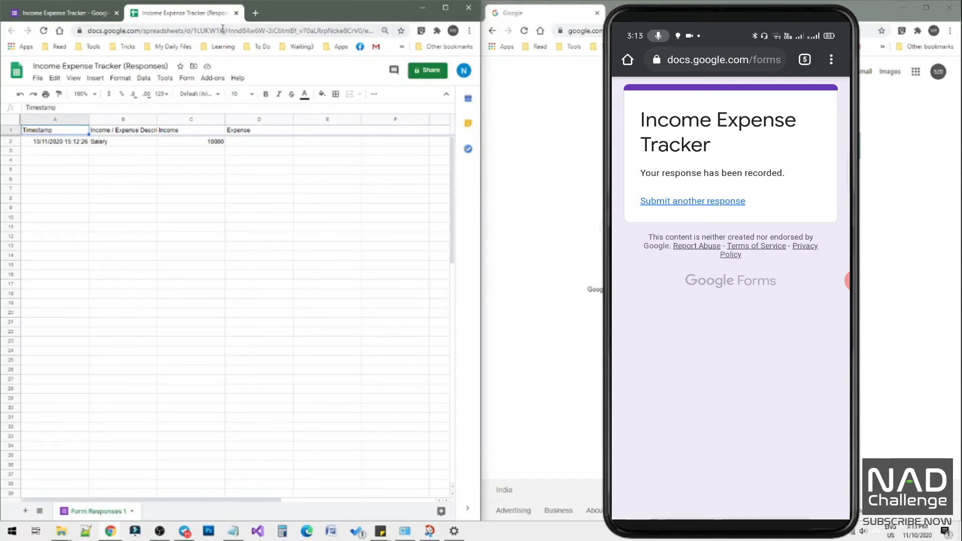
Move the responses spreadsheet into its own browser window and snap it beside the form window.
{"action": "right_click", "coordinate": [217, 18]}
{"action": "mouse_move", "coordinate": [328, 47]}
{"action": "left_click", "coordinate": [365, 47]}
{"action": "left_click_drag", "start_coordinate": [342, 11], "coordinate": [961, 70]}
{"action": "left_click", "coordinate": [616, 171]}
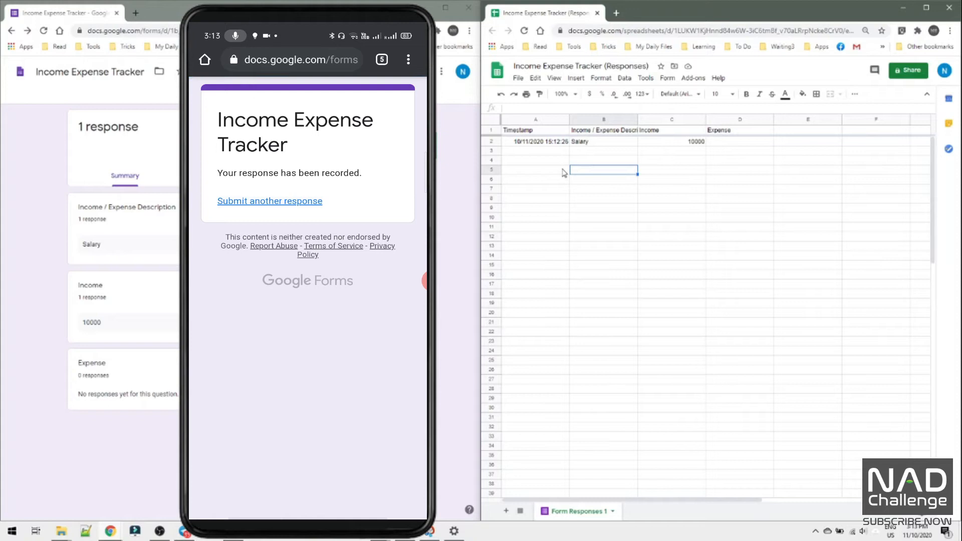
On the phone, submit another response with the description "Grocery" and expense 1000, leaving Income blank.
{"action": "left_click", "coordinate": [307, 232]}
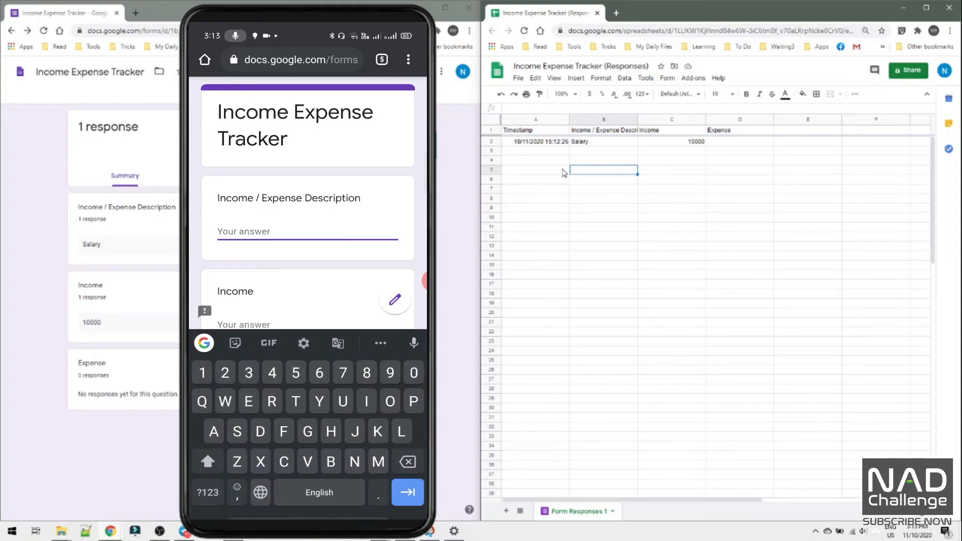
{"action": "type", "text": "Gro"}
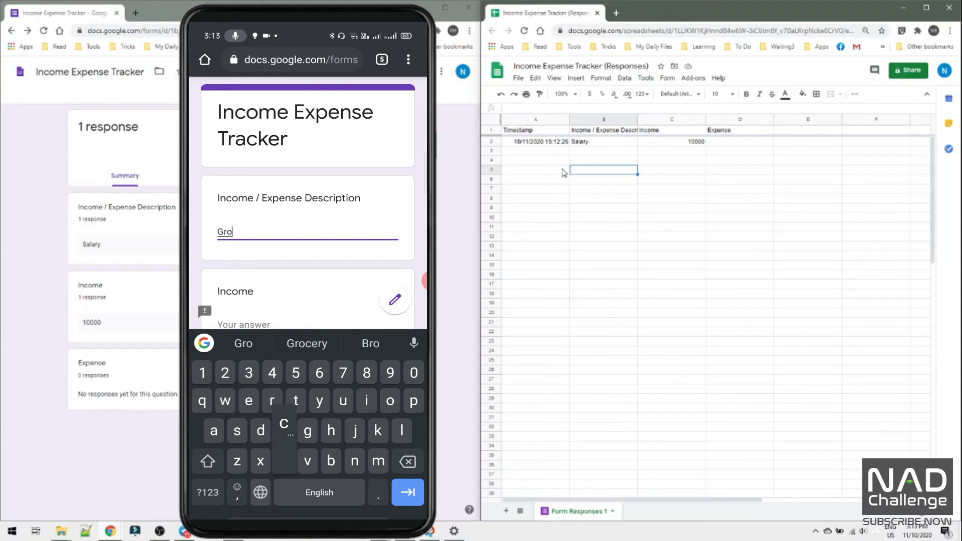
{"action": "type", "text": "cery"}
{"action": "scroll", "coordinate": [308, 200], "scroll_direction": "down", "scroll_amount": 3}
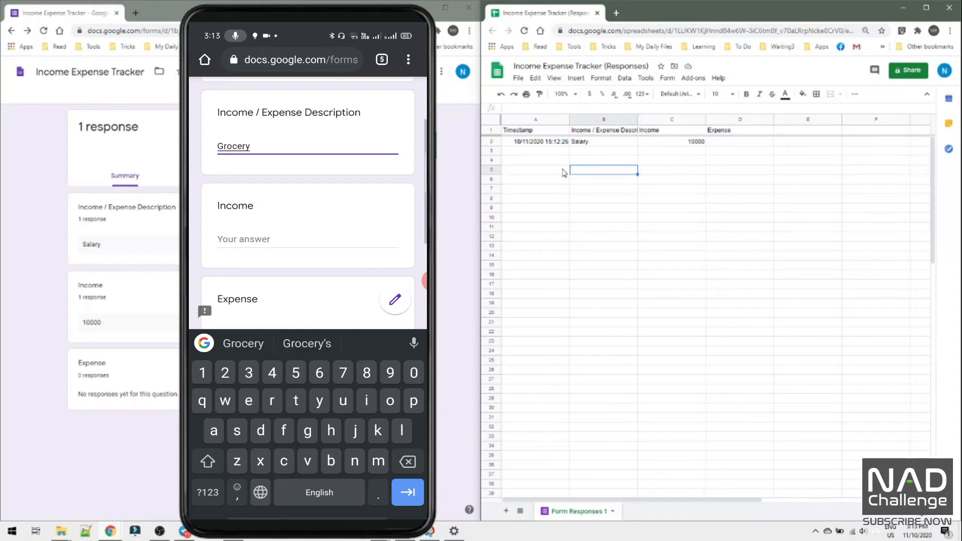
{"action": "left_click", "coordinate": [259, 288]}
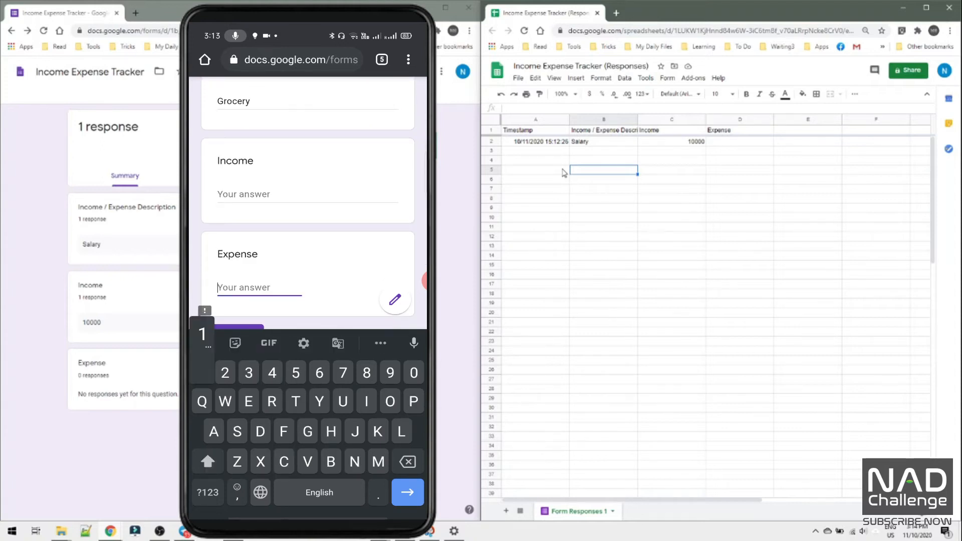
{"action": "type", "text": "1000"}
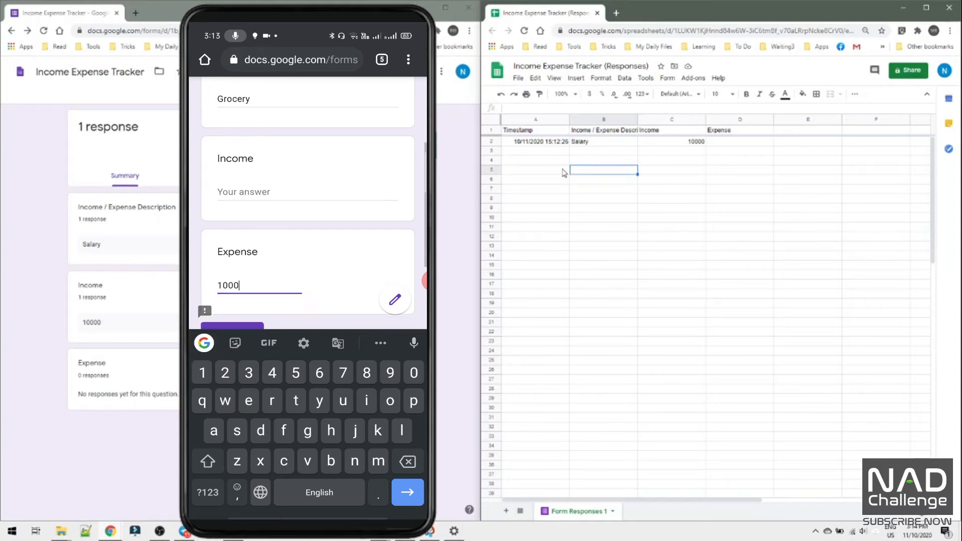
{"action": "scroll", "coordinate": [307, 201], "scroll_direction": "down", "scroll_amount": 2}
{"action": "left_click", "coordinate": [232, 235]}
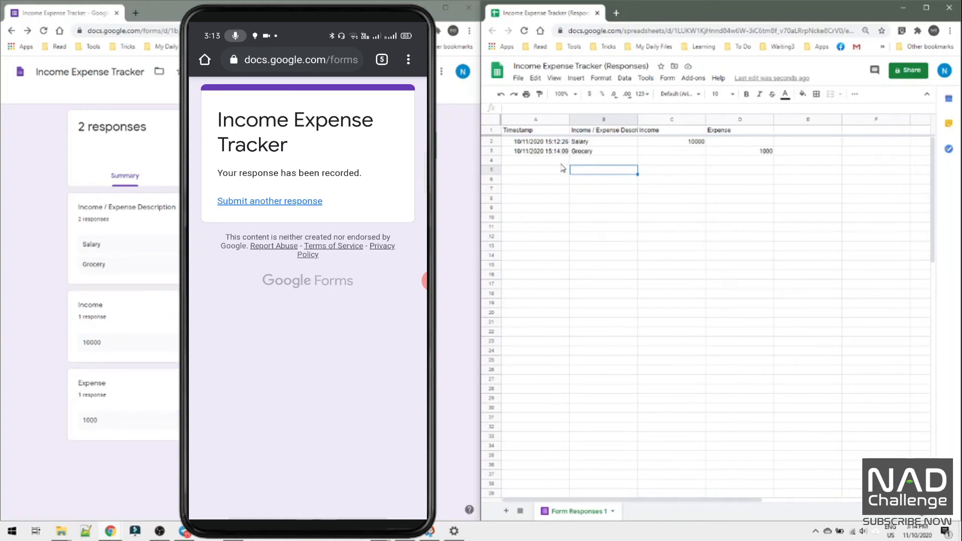
Check the timestamp, description, income and expense cells of the new Grocery row in the responses sheet.
{"action": "left_click", "coordinate": [563, 164]}
{"action": "left_click", "coordinate": [566, 153]}
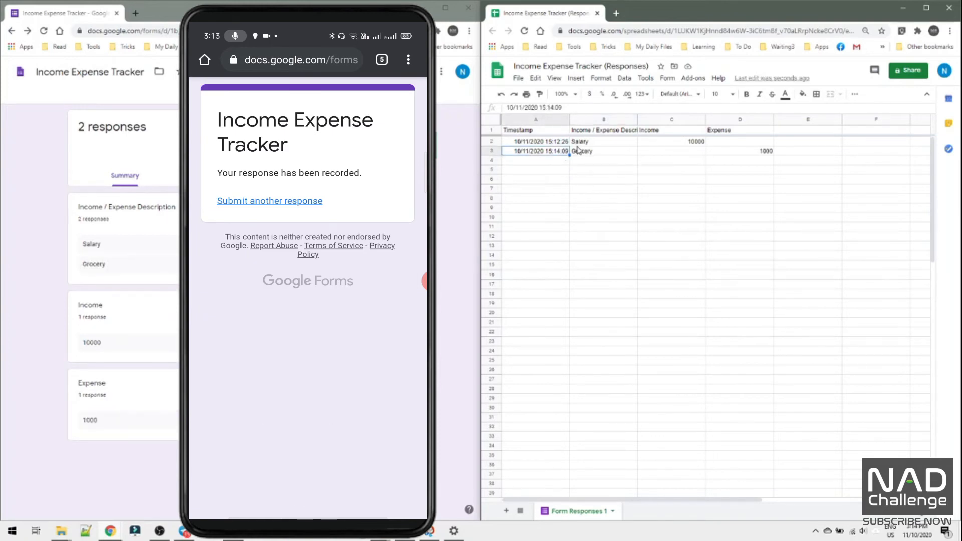
{"action": "left_click", "coordinate": [598, 154]}
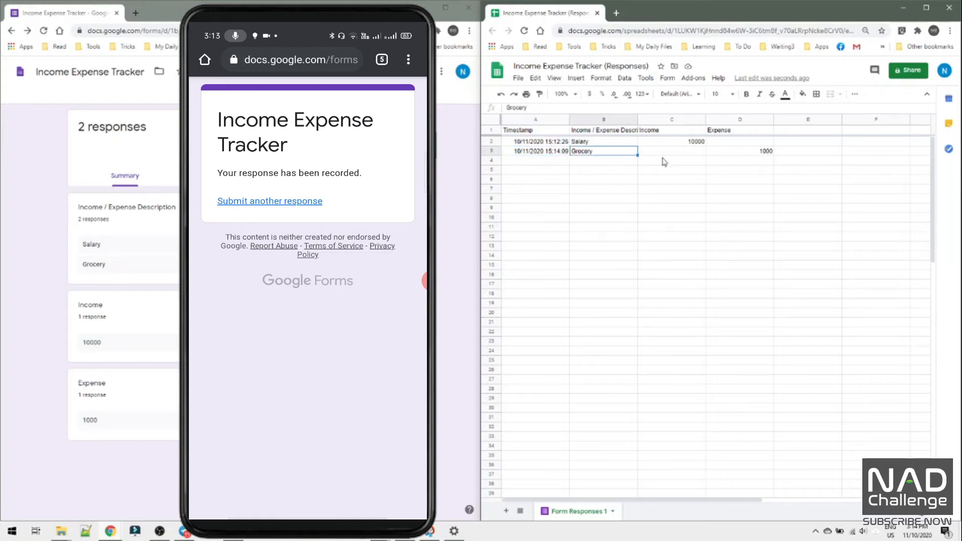
{"action": "left_click", "coordinate": [687, 155]}
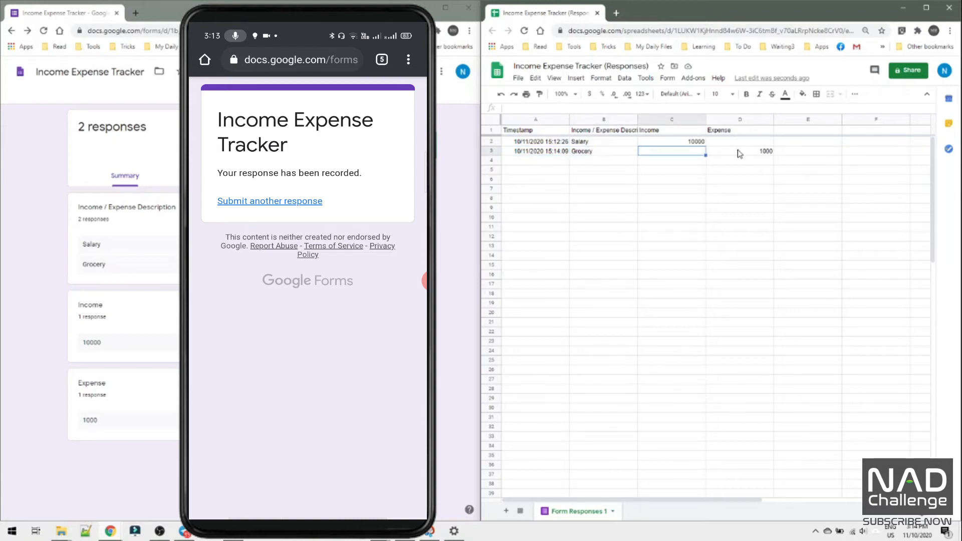
{"action": "left_click", "coordinate": [739, 153]}
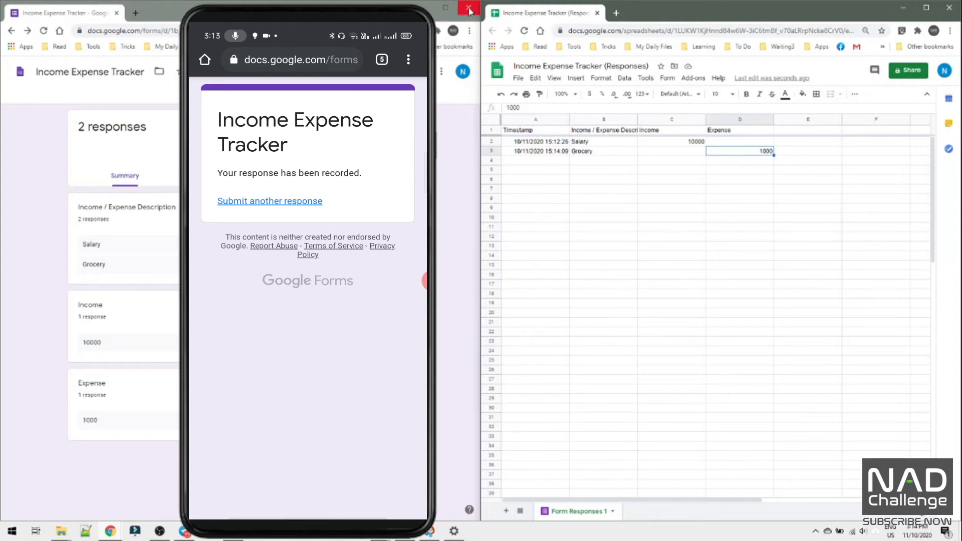
Minimize the form window, maximize the responses spreadsheet window and select cell A4.
{"action": "left_click", "coordinate": [423, 7]}
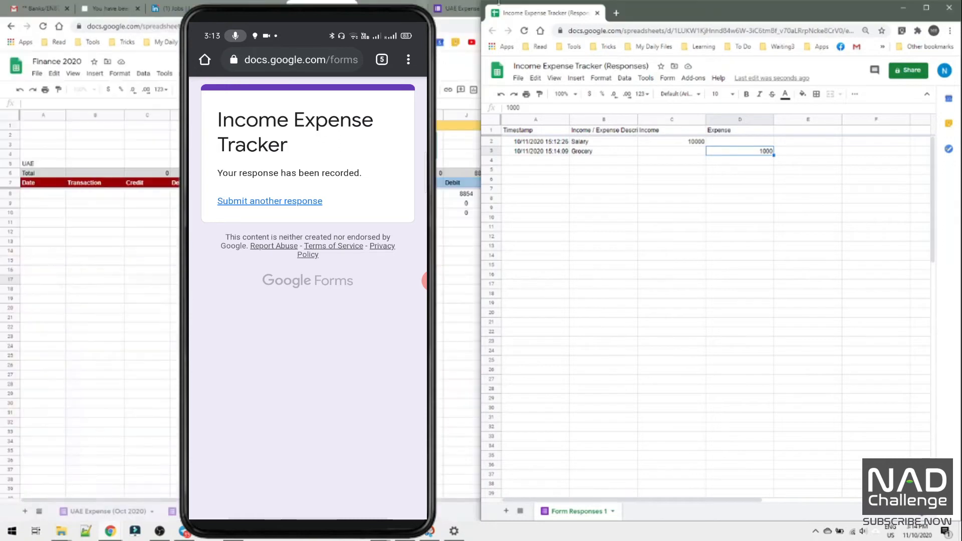
{"action": "left_click_drag", "start_coordinate": [662, 14], "coordinate": [429, 3]}
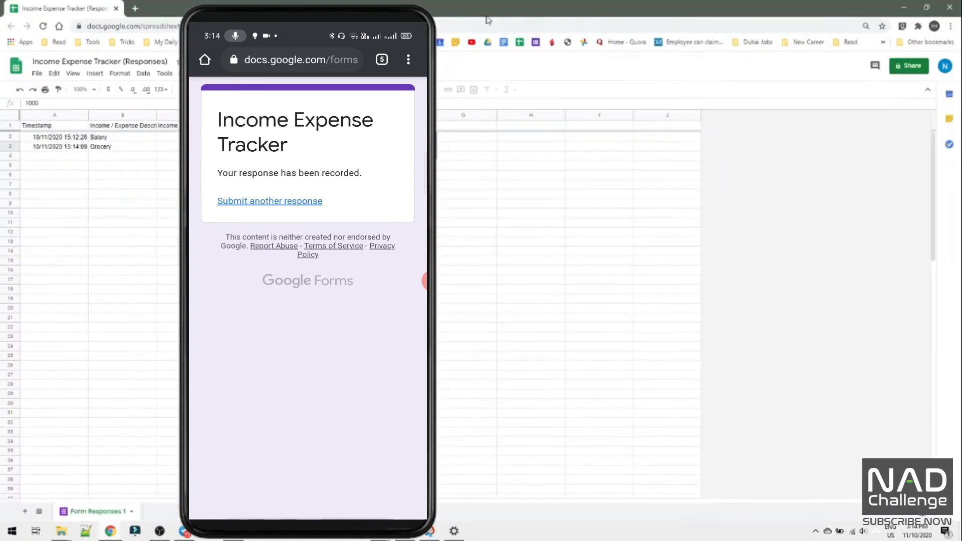
{"action": "left_click", "coordinate": [203, 204]}
{"action": "left_click", "coordinate": [67, 157]}
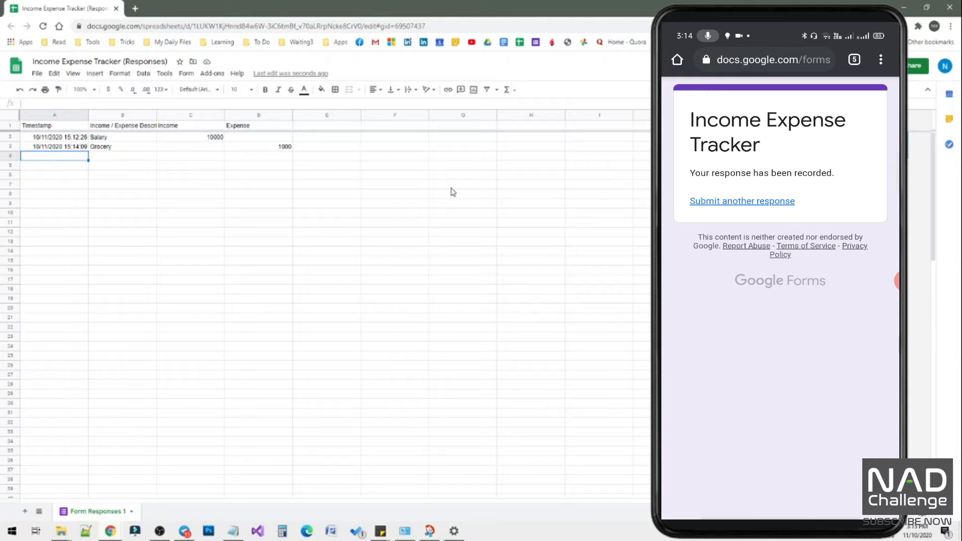
Add a new sheet to the responses spreadsheet, rename it "Summary" and dismiss the document status tip.
{"action": "left_click", "coordinate": [24, 512]}
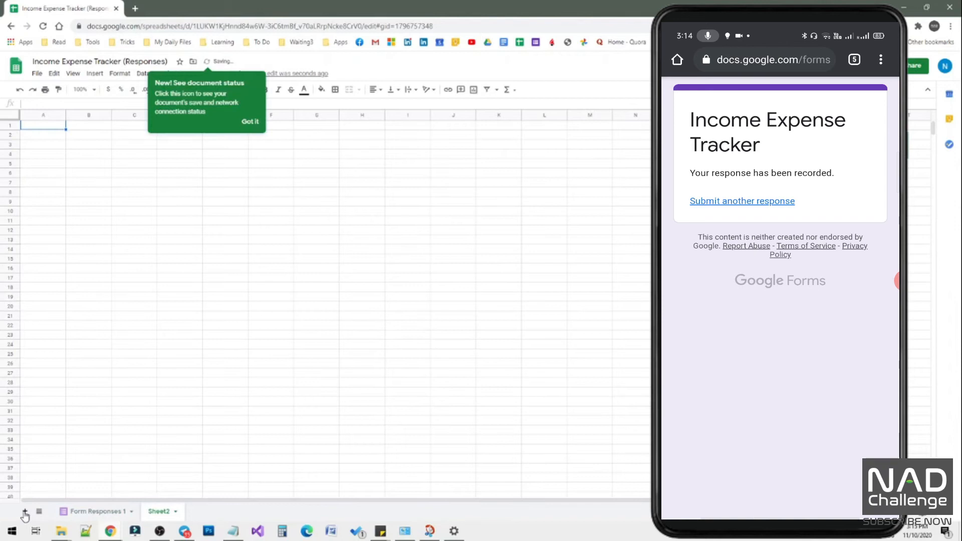
{"action": "right_click", "coordinate": [156, 511]}
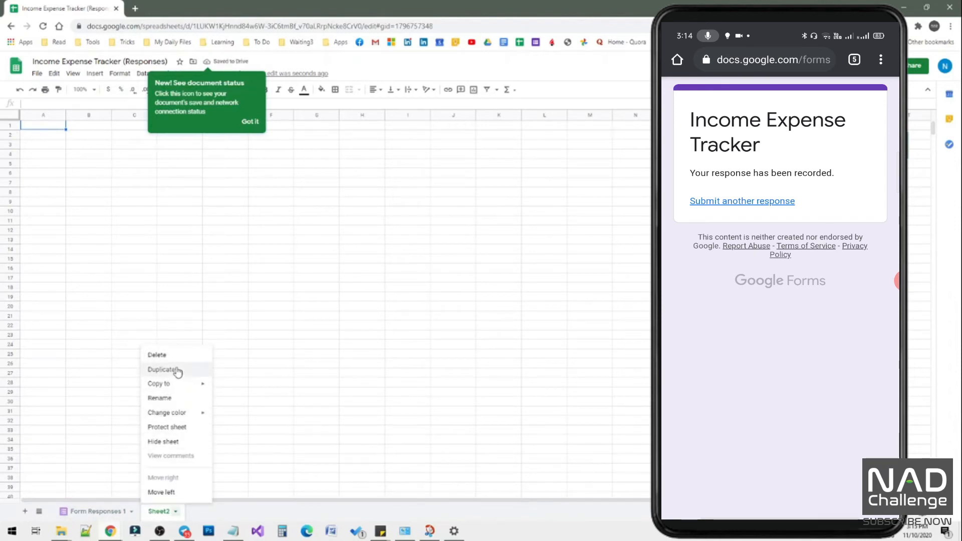
{"action": "left_click", "coordinate": [171, 398]}
{"action": "type", "text": "Summary"}
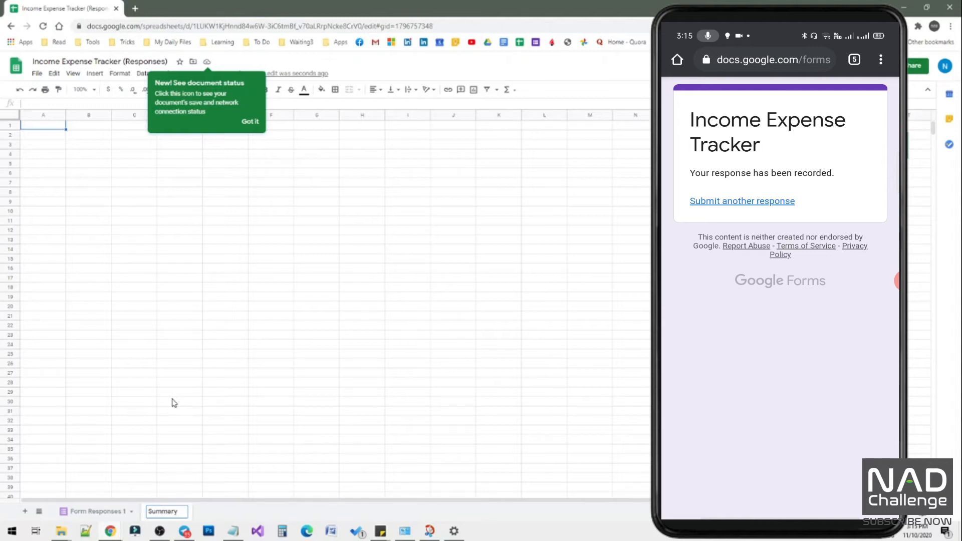
{"action": "left_click", "coordinate": [172, 396]}
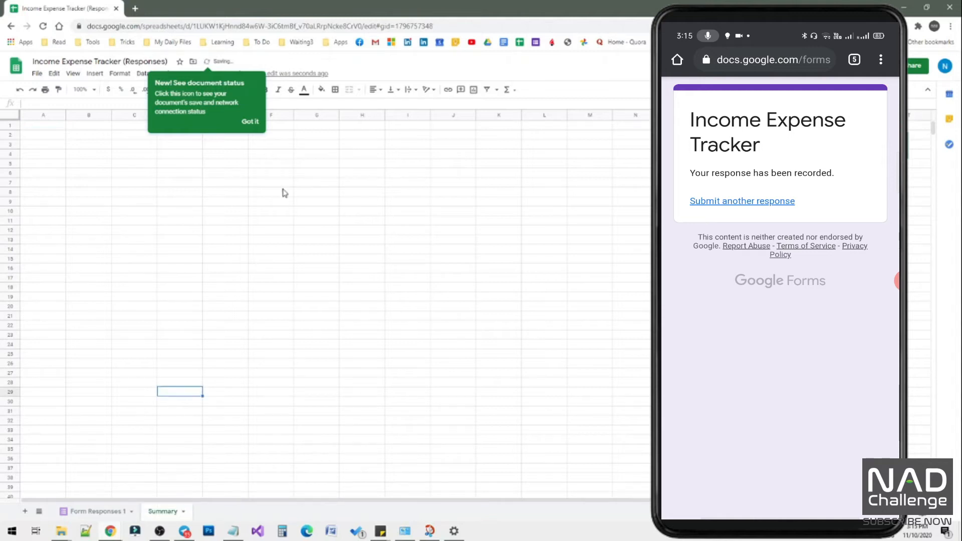
{"action": "left_click", "coordinate": [251, 122]}
Enter the column headers Month, Income and Expense in cells A1 to C1 of the Summary sheet.
{"action": "left_click", "coordinate": [47, 127]}
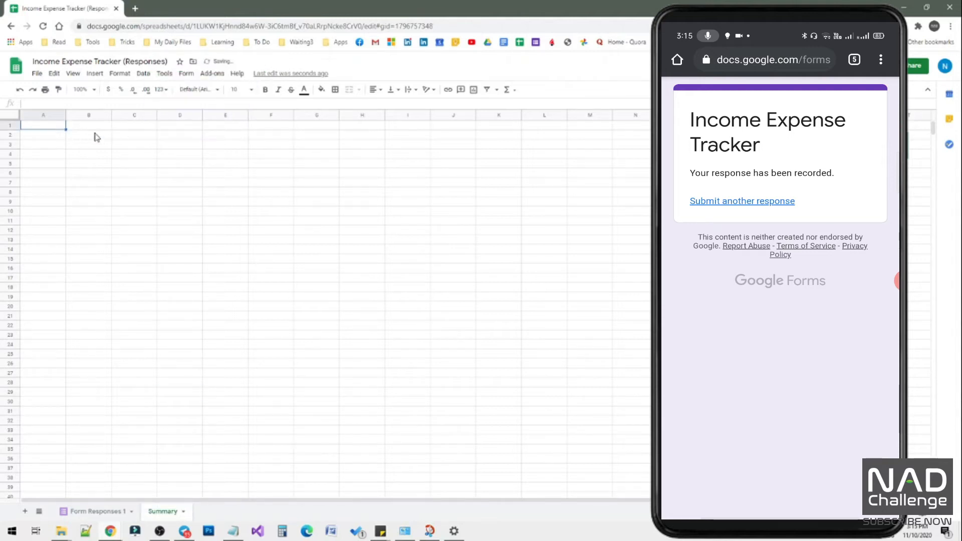
{"action": "type", "text": "Month"}
{"action": "key", "text": "Tab"}
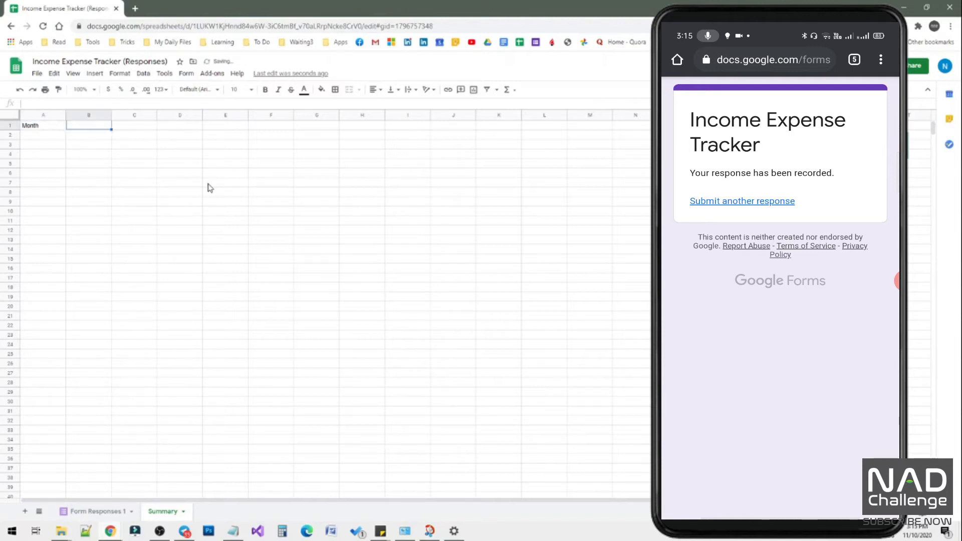
{"action": "type", "text": "Income"}
{"action": "key", "text": "Tab"}
{"action": "type", "text": "Expense"}
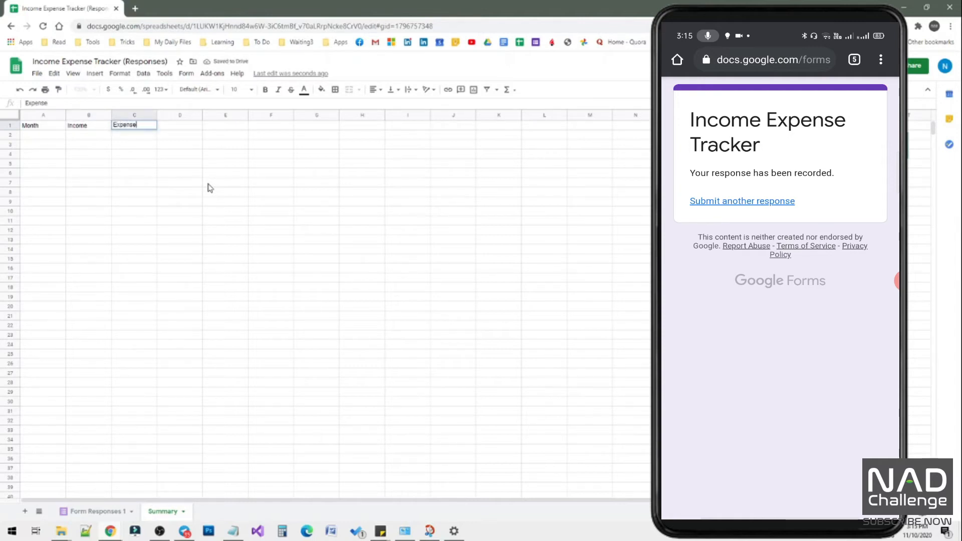
{"action": "key", "text": "Tab"}
{"action": "key", "text": "Return"}
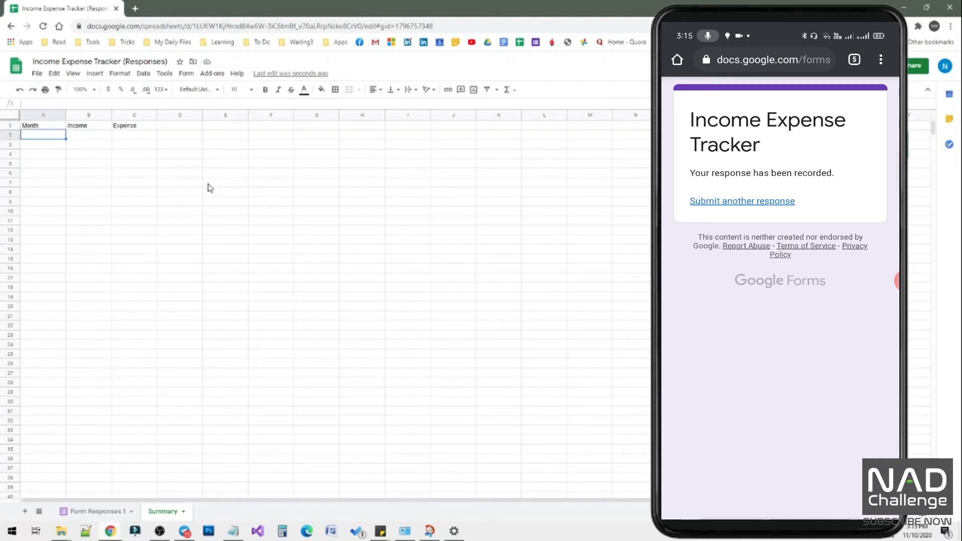
Enter the month Oct-20 in cell A2 of the Summary sheet and select its Income cell B2.
{"action": "type", "text": "Oct-20"}
{"action": "key", "text": "Return"}
{"action": "key", "text": "Up"}
{"action": "key", "text": "Tab"}
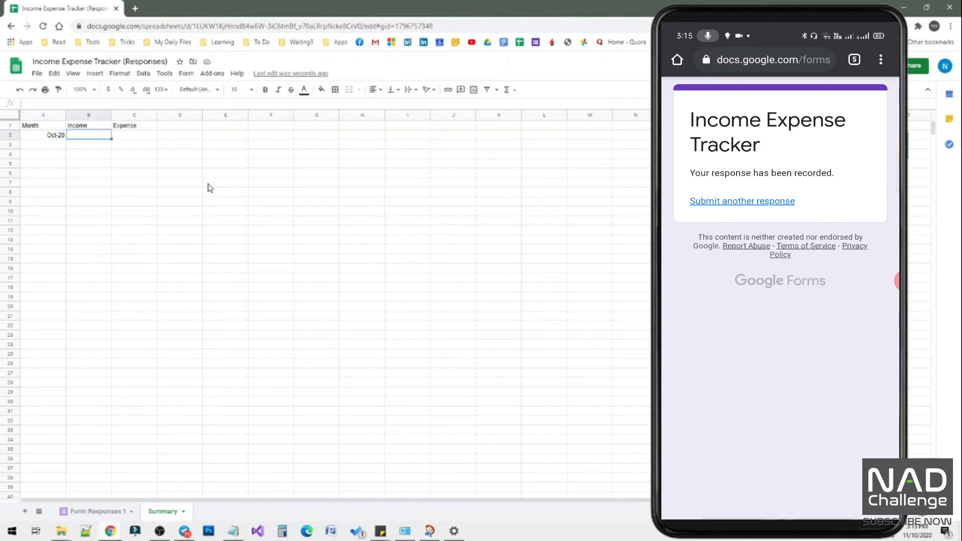
Compare the Form Responses 1 entries with the Income and Expense cells for Oct-20 on the Summary sheet.
{"action": "left_click", "coordinate": [98, 511]}
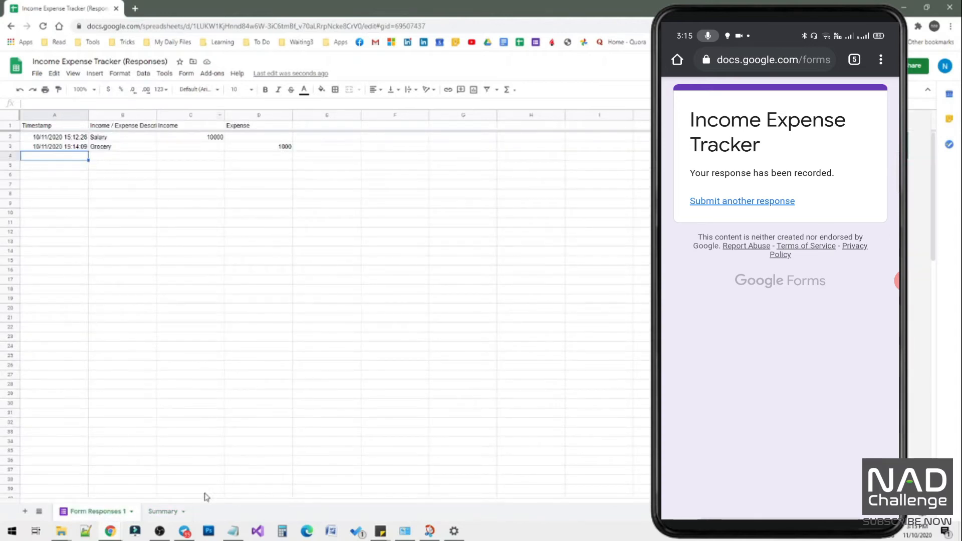
{"action": "left_click", "coordinate": [162, 511]}
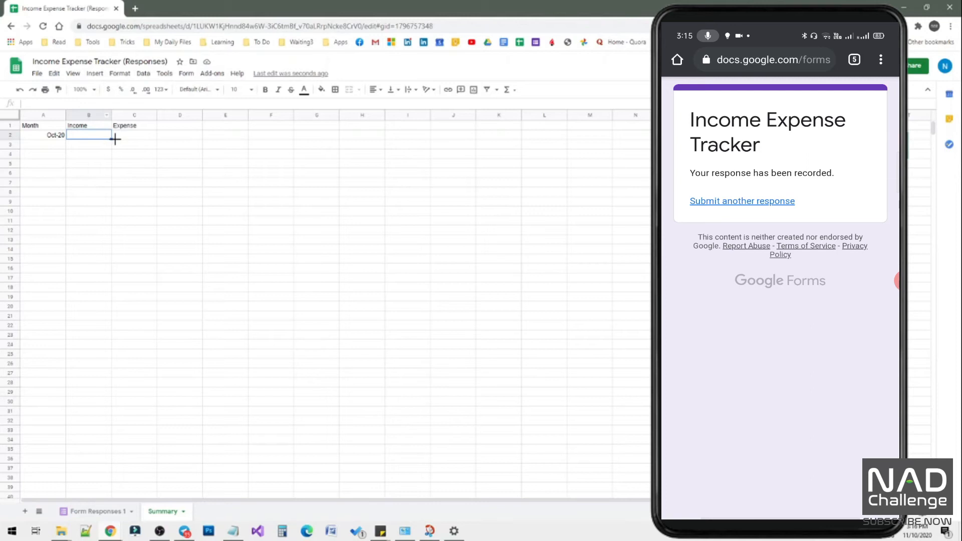
{"action": "left_click", "coordinate": [138, 136]}
{"action": "left_click", "coordinate": [100, 135]}
{"action": "left_click", "coordinate": [120, 138]}
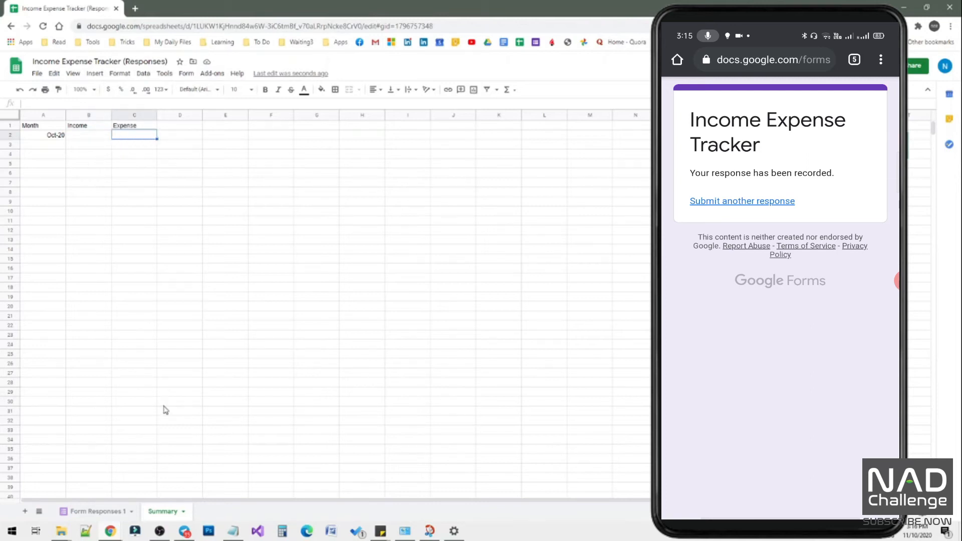
On the Form Responses 1 sheet, add the column header "MMM-yy" in cell E1.
{"action": "left_click", "coordinate": [96, 512]}
{"action": "left_click", "coordinate": [318, 128]}
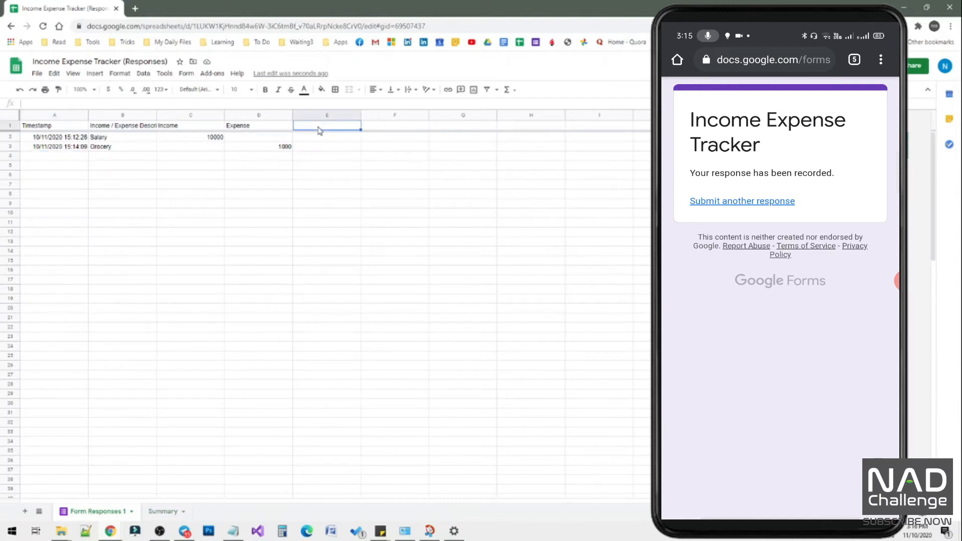
{"action": "type", "text": "Month"}
{"action": "key", "text": "BackSpace"}
{"action": "key", "text": "BackSpace"}
{"action": "key", "text": "BackSpace"}
{"action": "key", "text": "BackSpace"}
{"action": "key", "text": "BackSpace"}
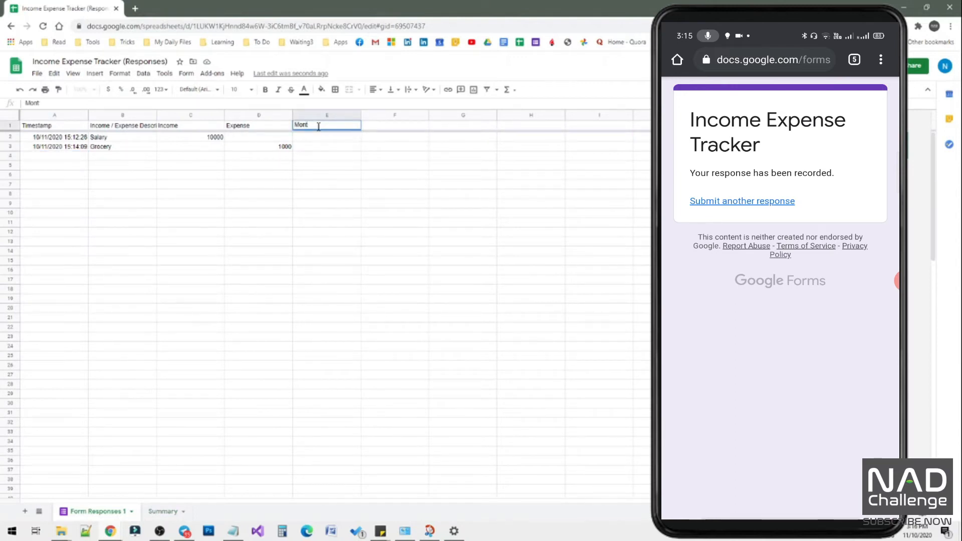
{"action": "type", "text": "MMM-yy"}
{"action": "key", "text": "Return"}
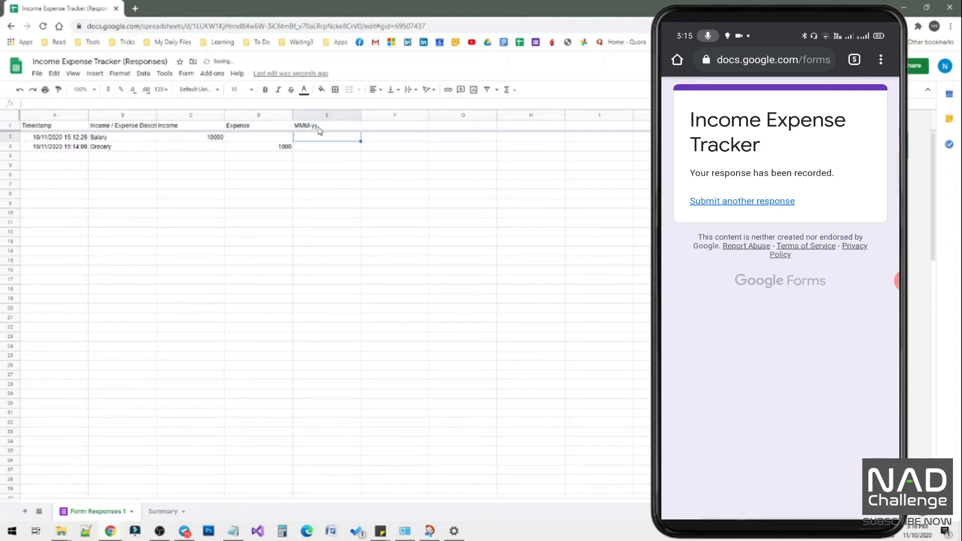
Inspect the timestamp of the Salary response in cell A2 of the Form Responses 1 sheet.
{"action": "key", "text": "Left"}
{"action": "key", "text": "Left"}
{"action": "key", "text": "Left"}
{"action": "key", "text": "Left"}
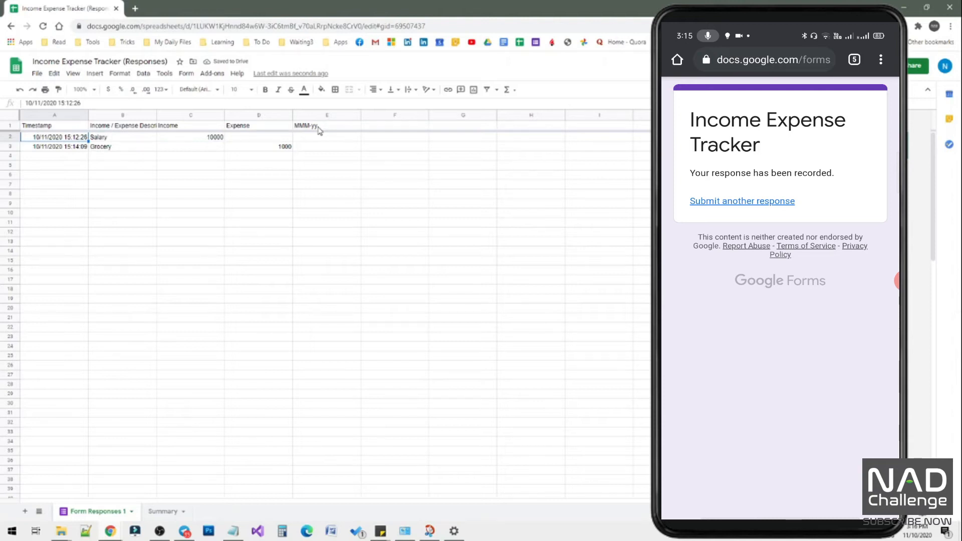
In cell E2 of Form Responses 1, enter =ArrayFormula(if(len(A2:A), text(A2:A,"mmm-yy") ,"")) to derive each response's month.
{"action": "key", "text": "Right"}
{"action": "key", "text": "Right"}
{"action": "key", "text": "Right"}
{"action": "key", "text": "Right"}
{"action": "key", "text": "Right"}
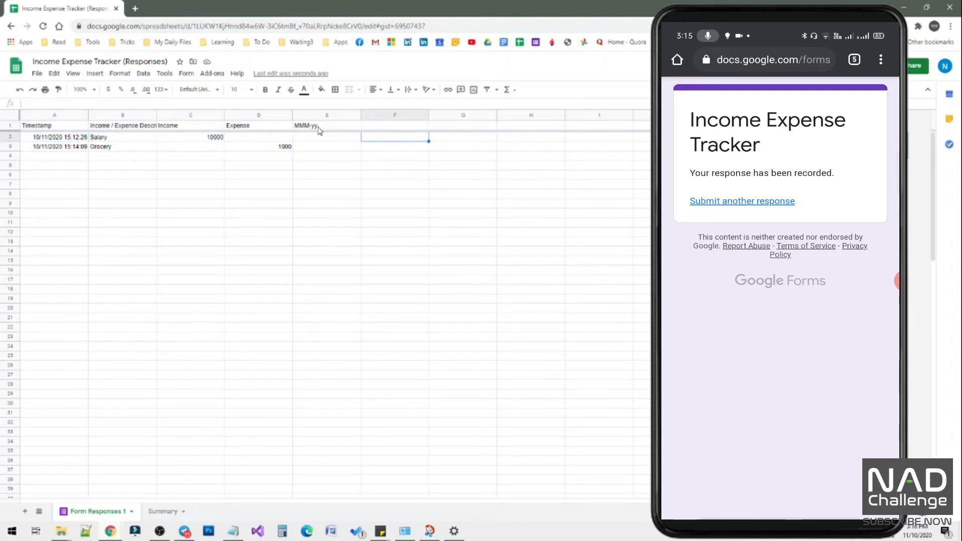
{"action": "key", "text": "Left"}
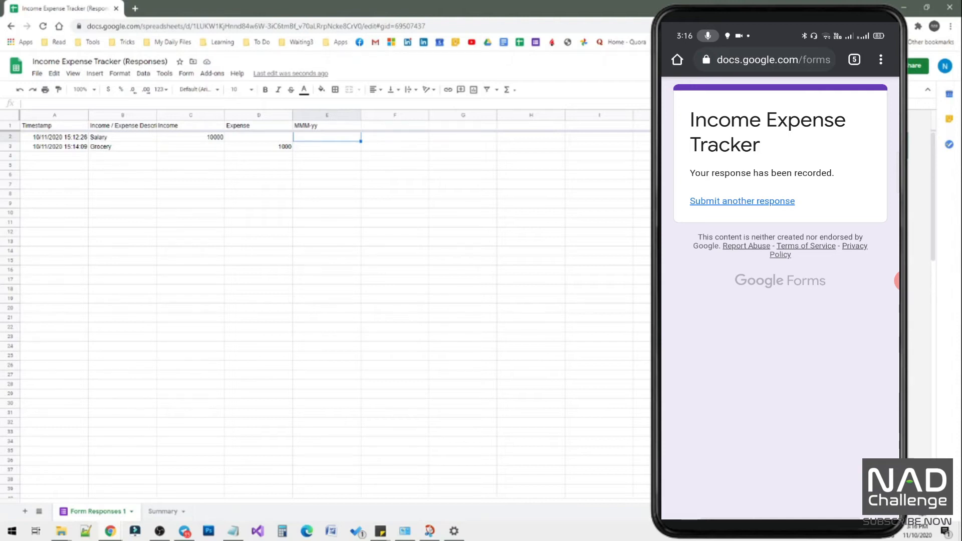
{"action": "left_click", "coordinate": [271, 257]}
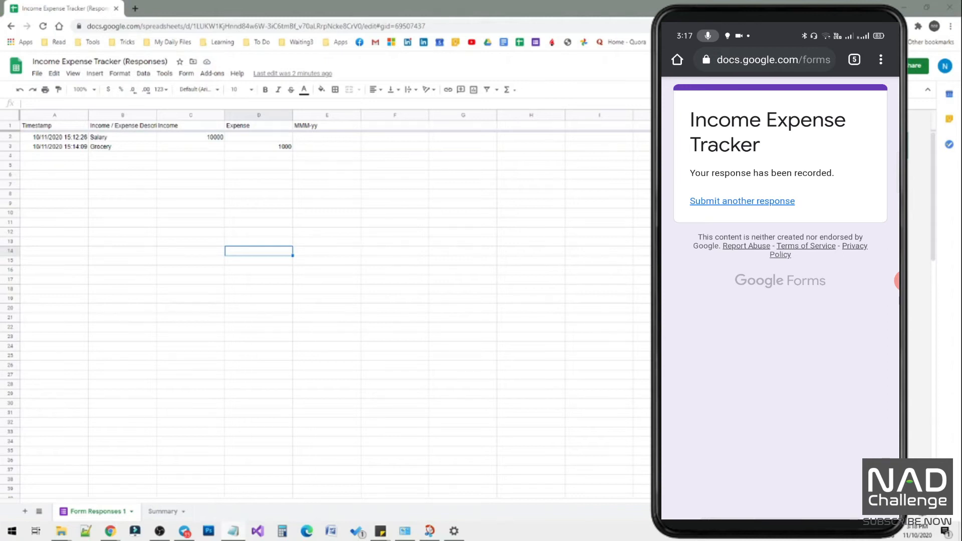
{"action": "left_click", "coordinate": [318, 139]}
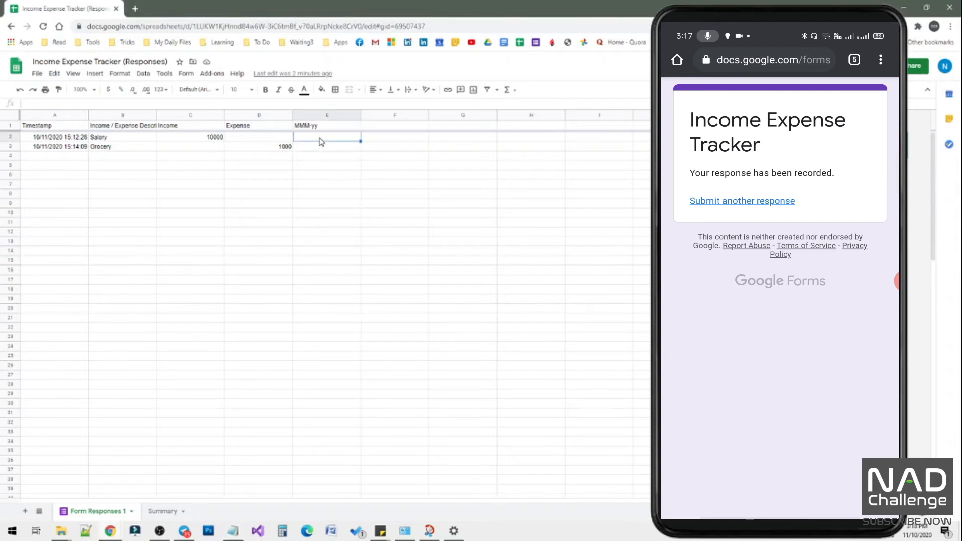
{"action": "type", "text": "=ArrayFormula(if(len(A2:A), text(A2:A,\"mmm-yy\") ,\"\"))"}
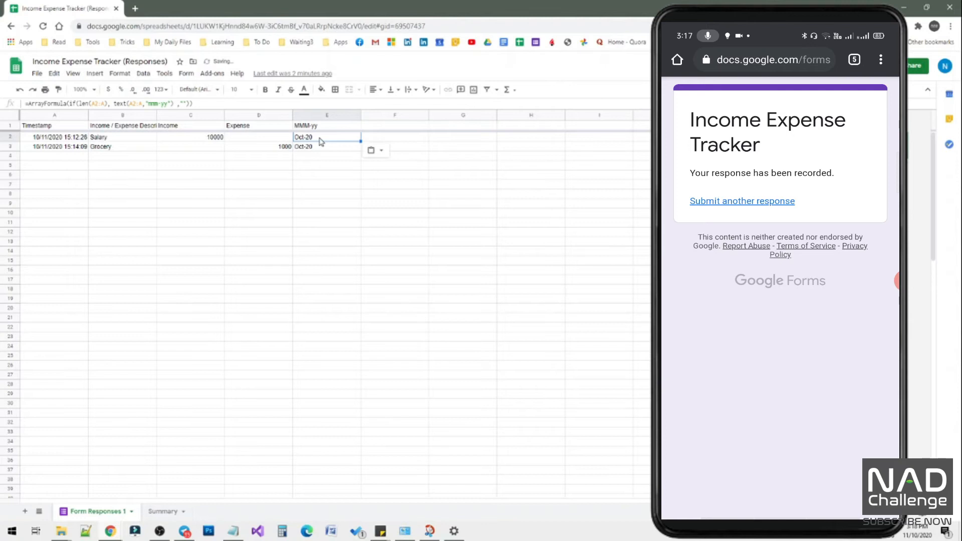
{"action": "double_click", "coordinate": [321, 138]}
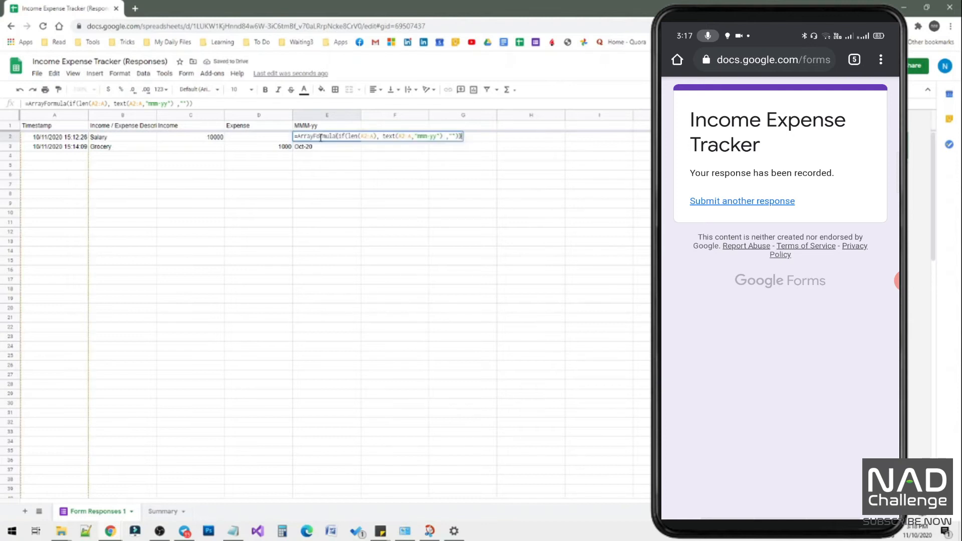
{"action": "key", "text": "Return"}
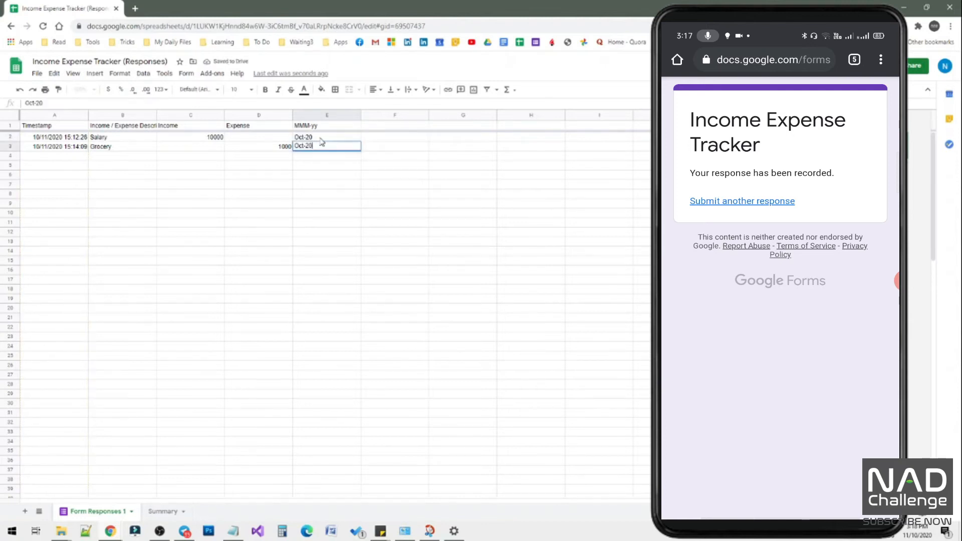
Compare the Salary timestamp with the MMM-yy column and examine the empty cells of row 4 where the next response goes.
{"action": "left_click", "coordinate": [73, 139]}
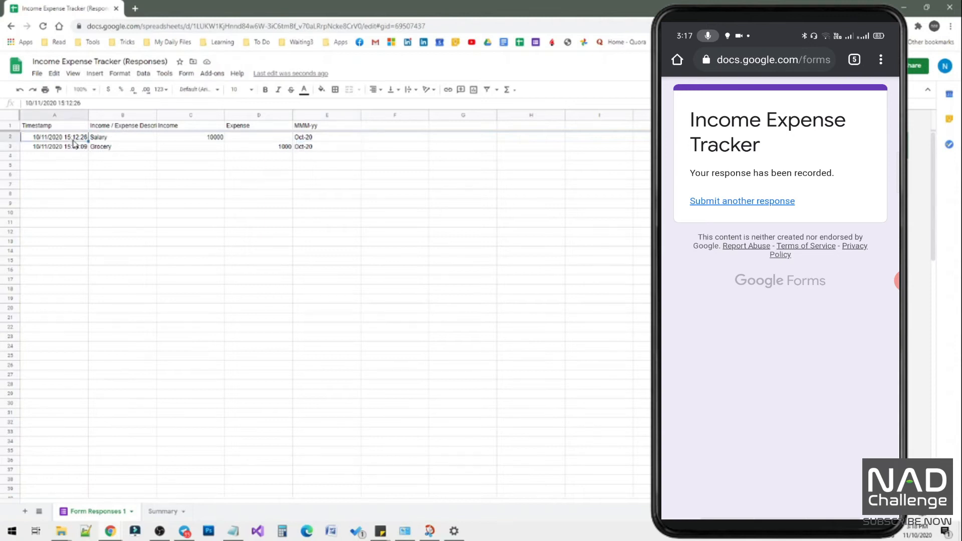
{"action": "left_click", "coordinate": [307, 140]}
{"action": "key", "text": "Down"}
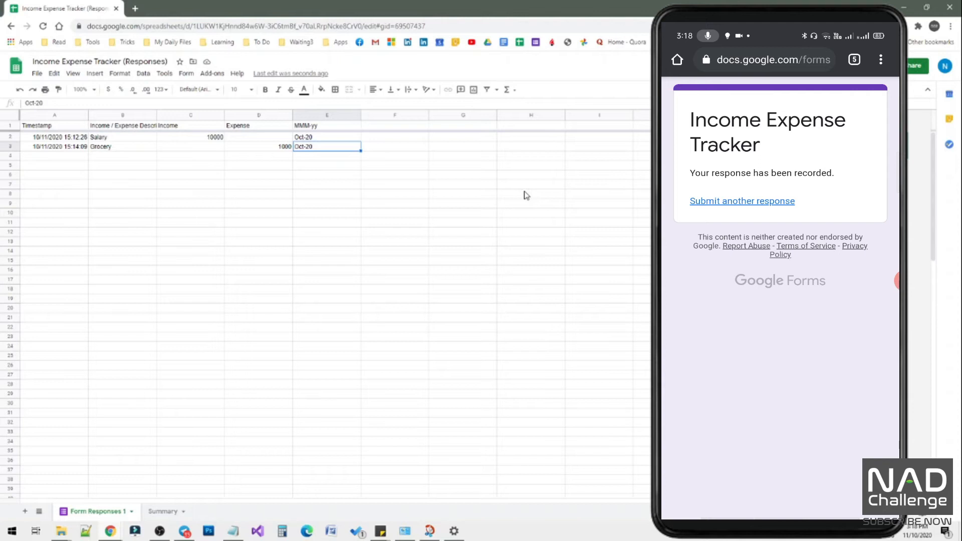
{"action": "key", "text": "Down"}
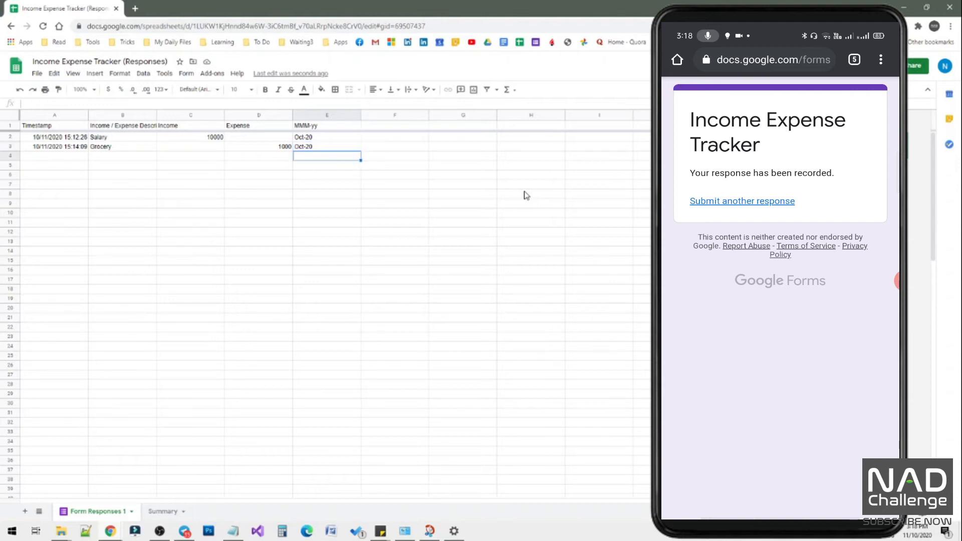
{"action": "key", "text": "Left"}
{"action": "key", "text": "Left"}
{"action": "key", "text": "Left"}
{"action": "key", "text": "Left"}
{"action": "key", "text": "Right"}
{"action": "key", "text": "Right"}
{"action": "key", "text": "Right"}
{"action": "key", "text": "Right"}
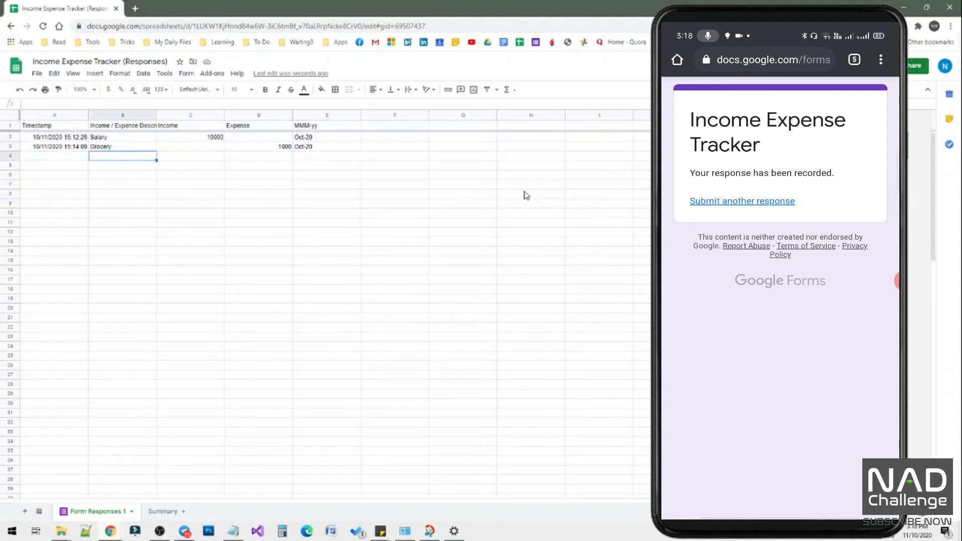
{"action": "key", "text": "Left"}
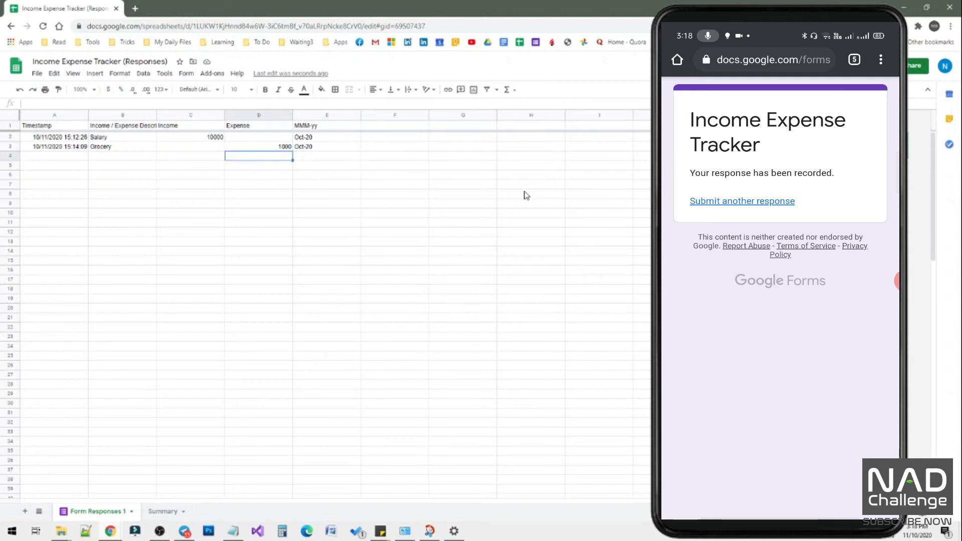
{"action": "key", "text": "Right"}
{"action": "key", "text": "Left"}
{"action": "key", "text": "Right"}
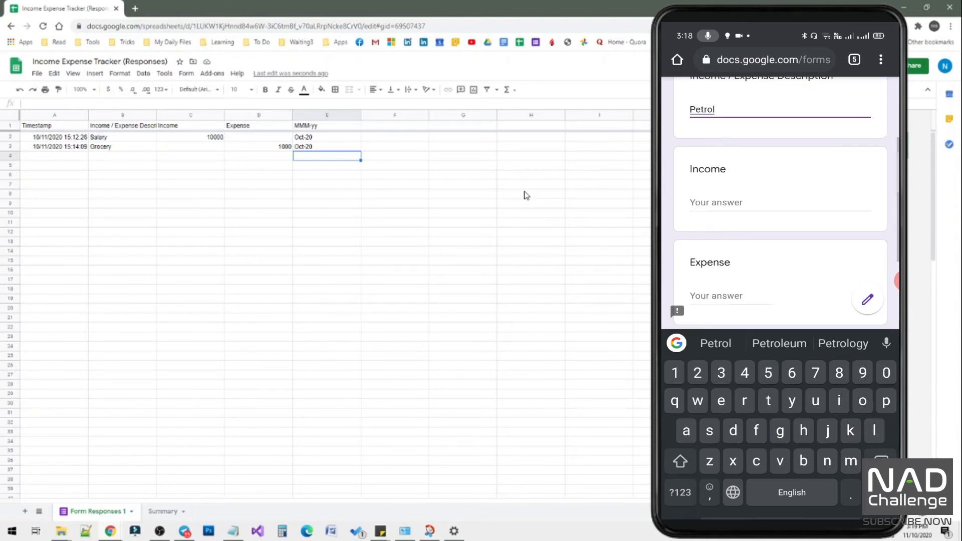
Submit a Petrol response with an expense of 500 through the phone form and check its new row in Form Responses 1.
{"action": "type", "text": "500"}
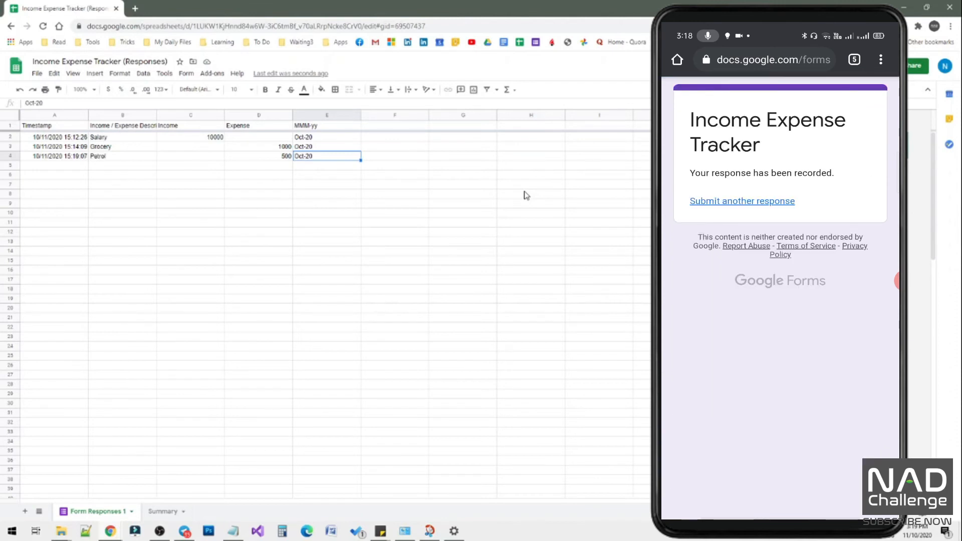
{"action": "left_click", "coordinate": [125, 157]}
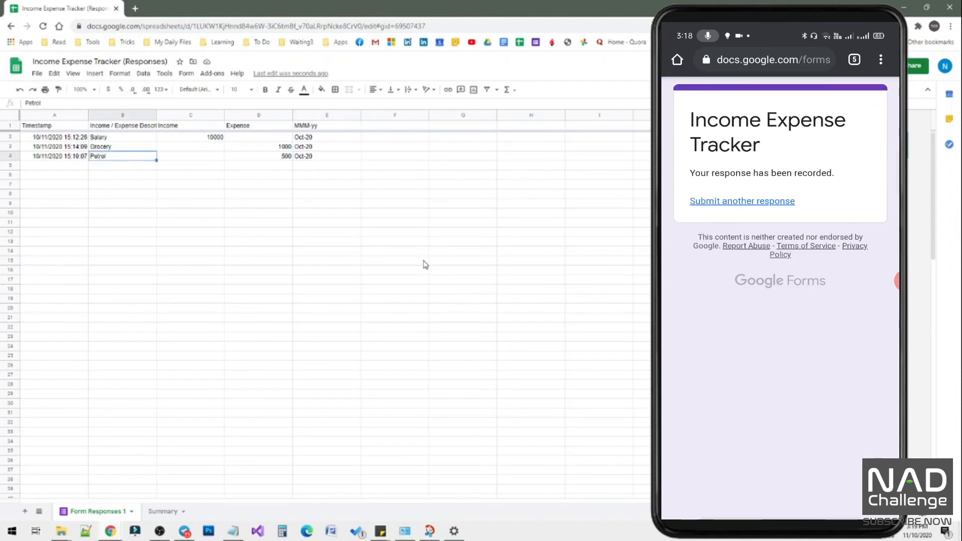
{"action": "key", "text": "Right"}
{"action": "key", "text": "Right"}
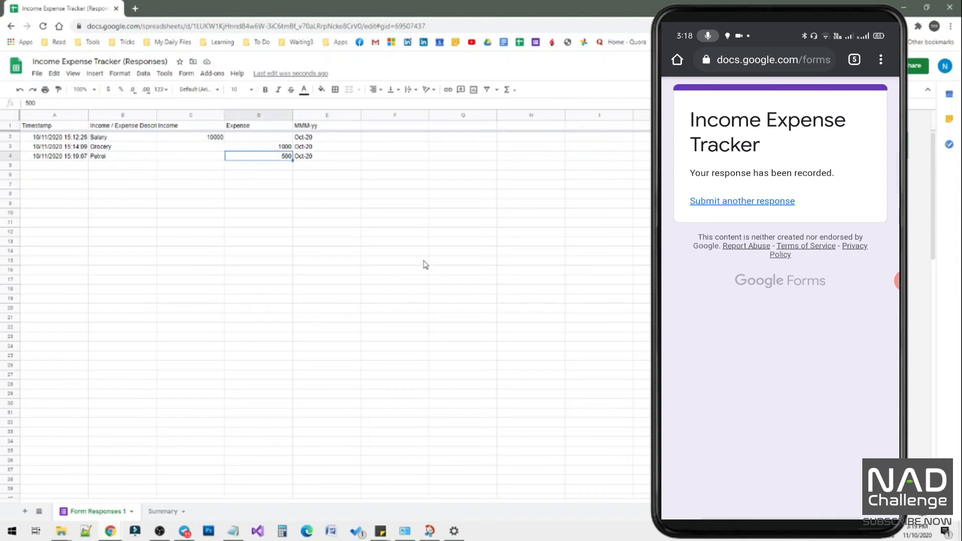
{"action": "key", "text": "Right"}
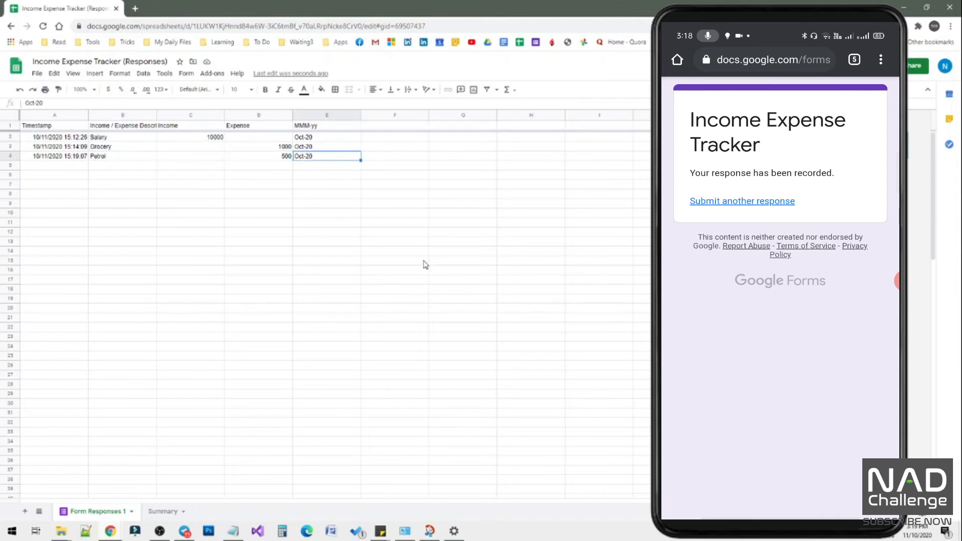
Examine how the array formula in E2 covers the MMM-yy cells below, down to the empty row 5.
{"action": "key", "text": "Up"}
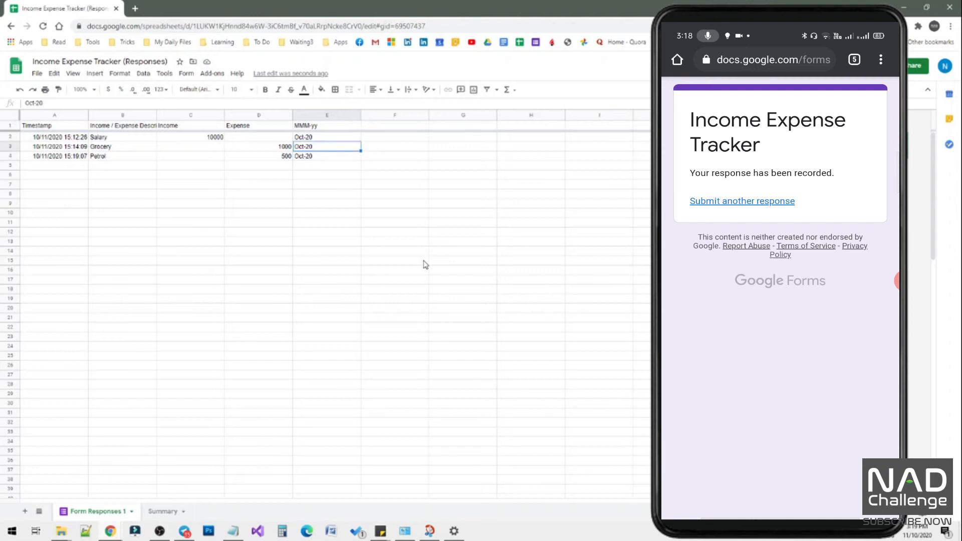
{"action": "key", "text": "Up"}
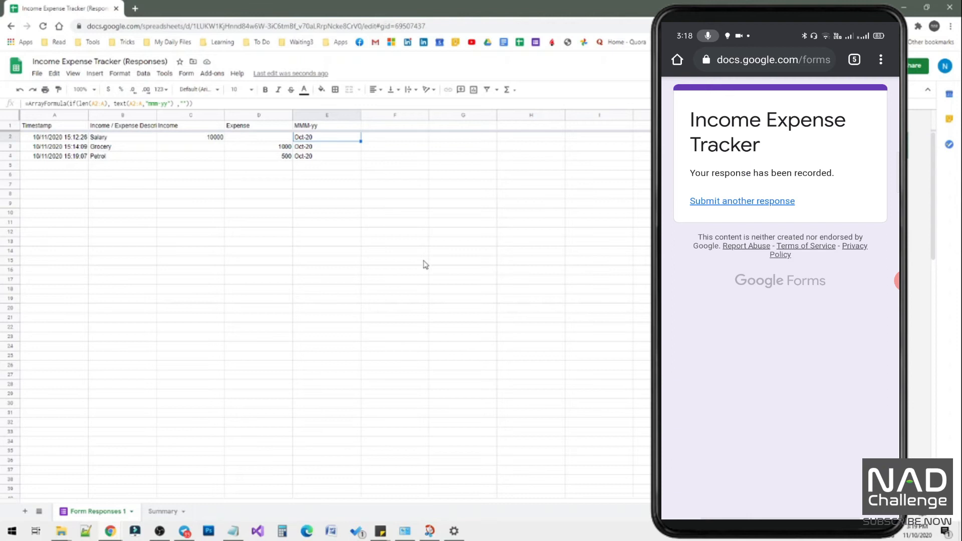
{"action": "key", "text": "Down"}
{"action": "key", "text": "Down"}
{"action": "key", "text": "Left"}
{"action": "key", "text": "Left"}
{"action": "key", "text": "Left"}
{"action": "key", "text": "Down"}
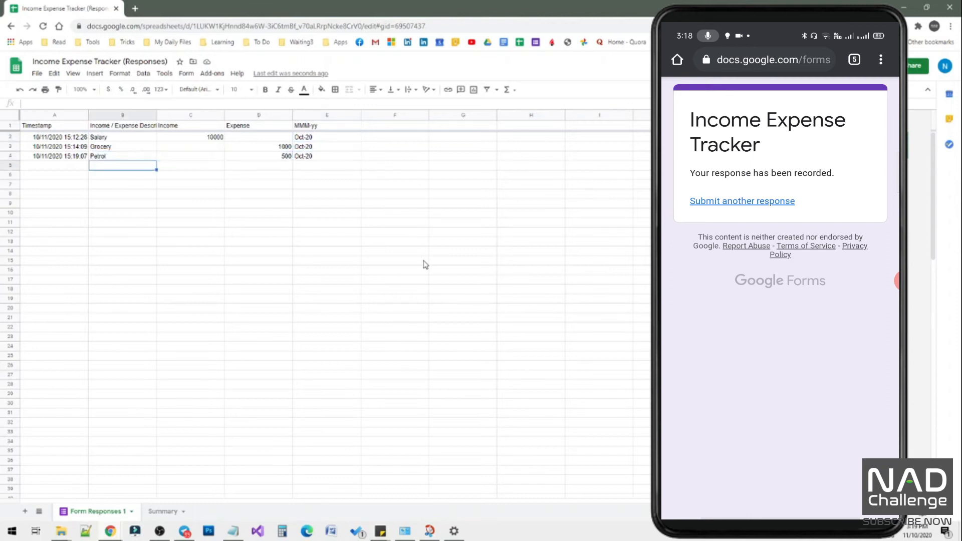
{"action": "key", "text": "Left"}
{"action": "key", "text": "Right"}
{"action": "key", "text": "Right"}
{"action": "key", "text": "Right"}
{"action": "key", "text": "Right"}
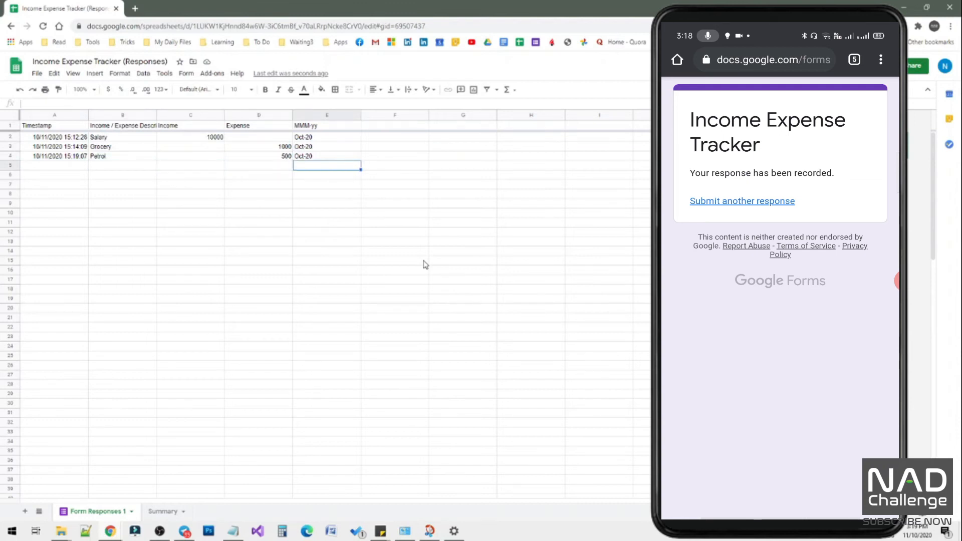
{"action": "key", "text": "Right"}
{"action": "key", "text": "Left"}
In Income cell B2 of the Summary sheet, paste =sumifs('Form Responses 1'!C:C,'Form Responses 1'!E:E,"=" & A2) and check it against the month in A2.
{"action": "left_click", "coordinate": [163, 511]}
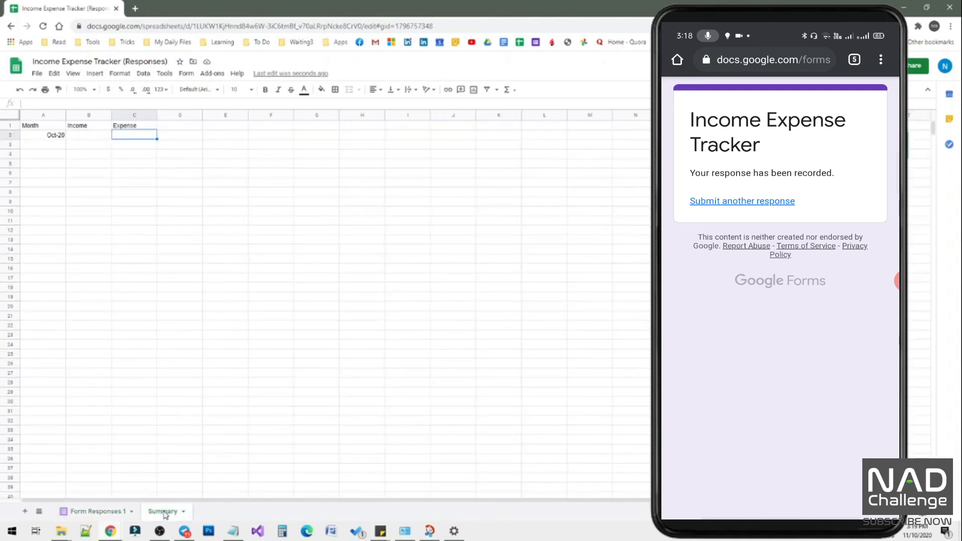
{"action": "left_click", "coordinate": [54, 136]}
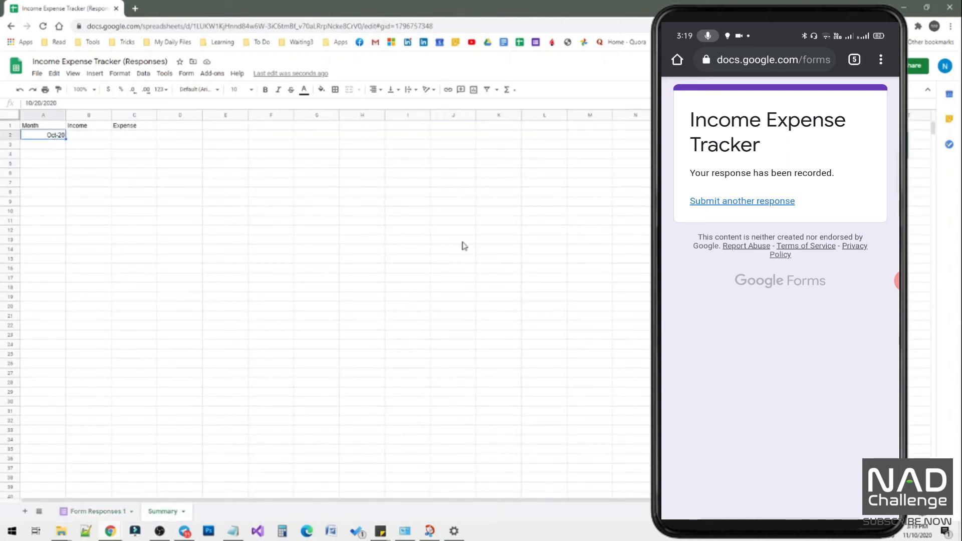
{"action": "key", "text": "Tab"}
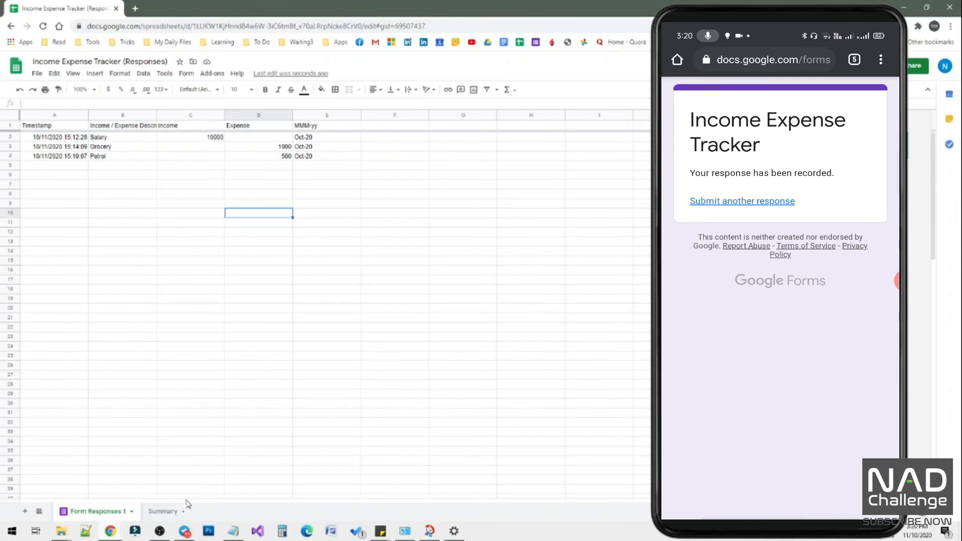
{"action": "left_click", "coordinate": [166, 513]}
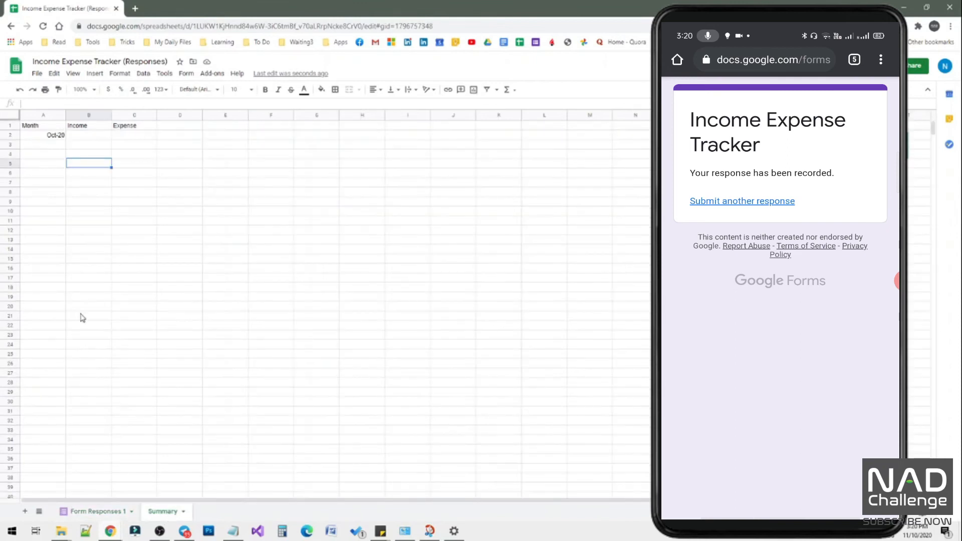
{"action": "left_click", "coordinate": [86, 138]}
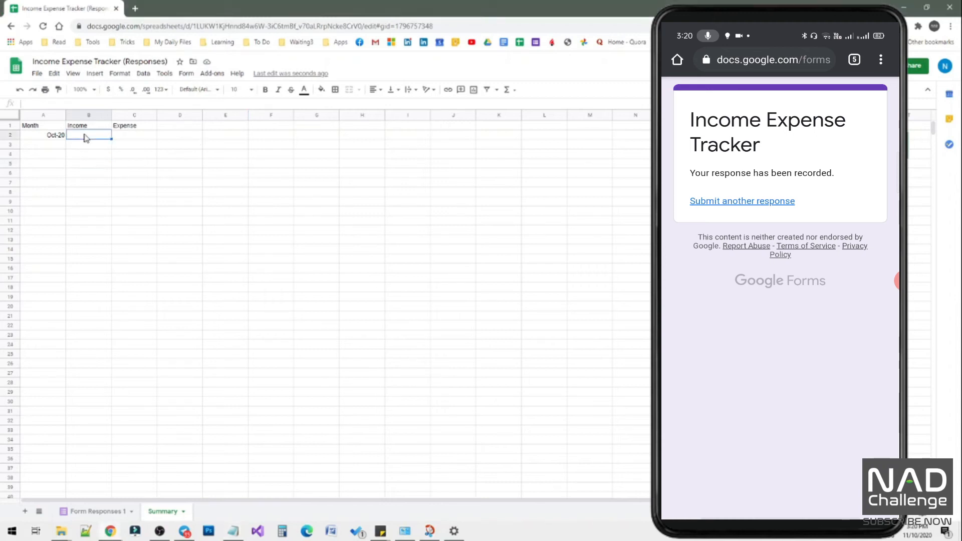
{"action": "right_click", "coordinate": [86, 138]}
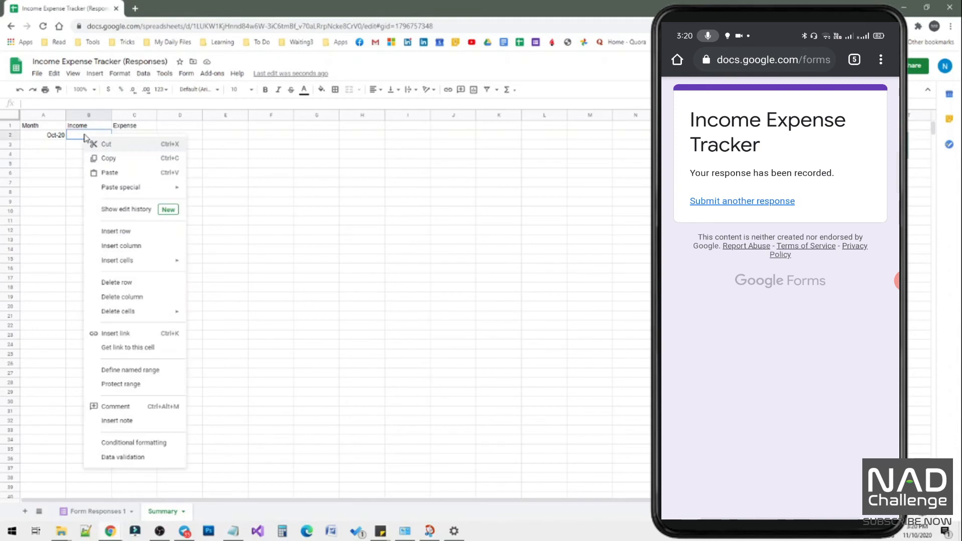
{"action": "left_click", "coordinate": [117, 173]}
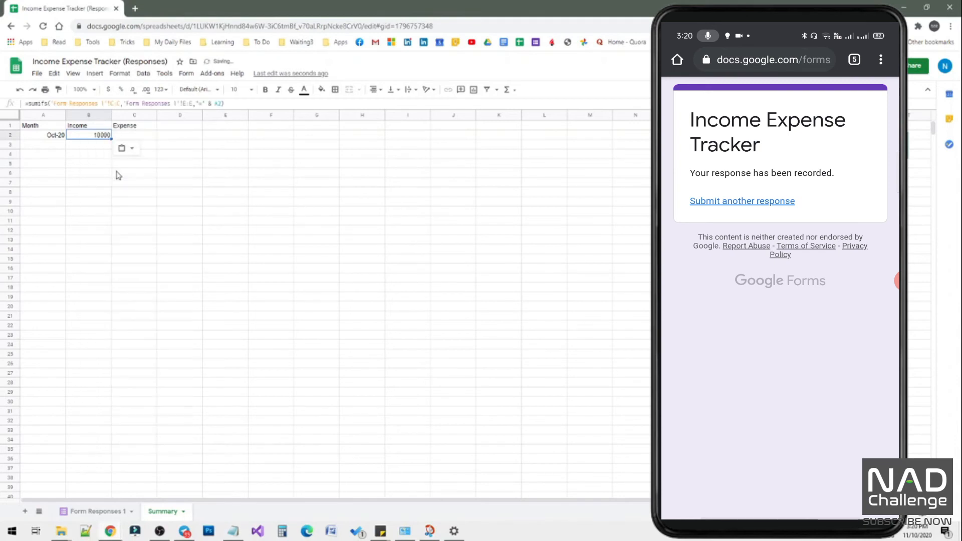
{"action": "left_click", "coordinate": [92, 144]}
{"action": "left_click", "coordinate": [95, 137]}
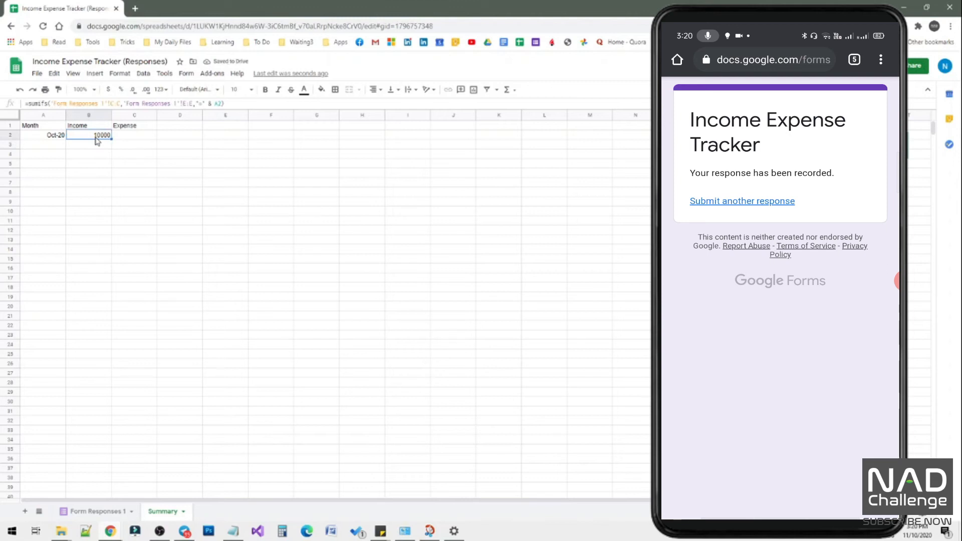
{"action": "left_click", "coordinate": [60, 137]}
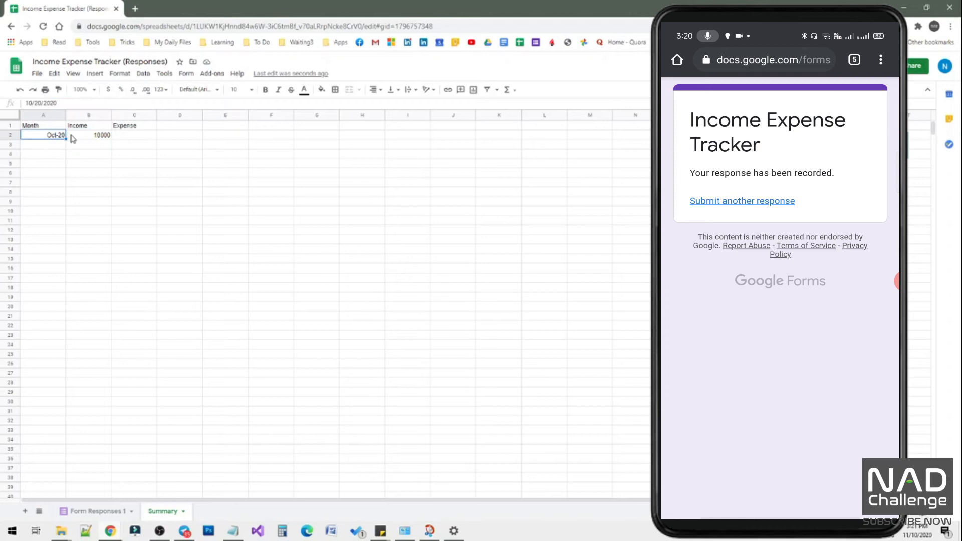
{"action": "left_click", "coordinate": [93, 138]}
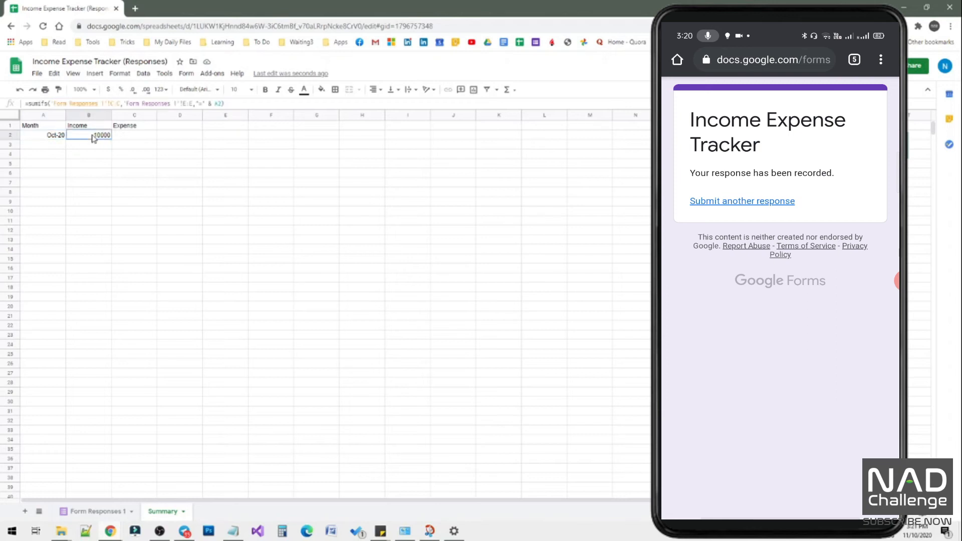
Copy the prepared expense formula from the other window and paste it into Expense cell C2 of the Summary sheet for Oct-20.
{"action": "left_click", "coordinate": [129, 139]}
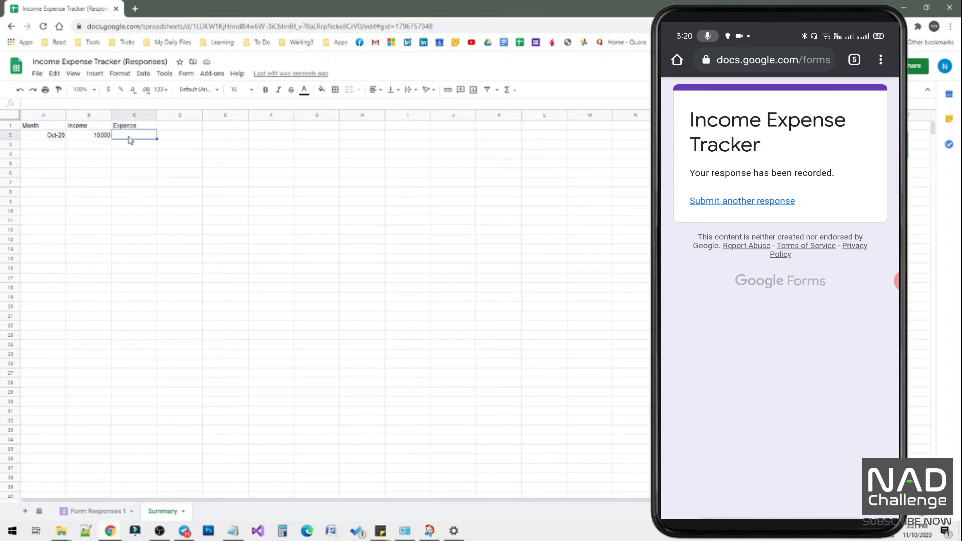
{"action": "key", "text": "alt+Tab"}
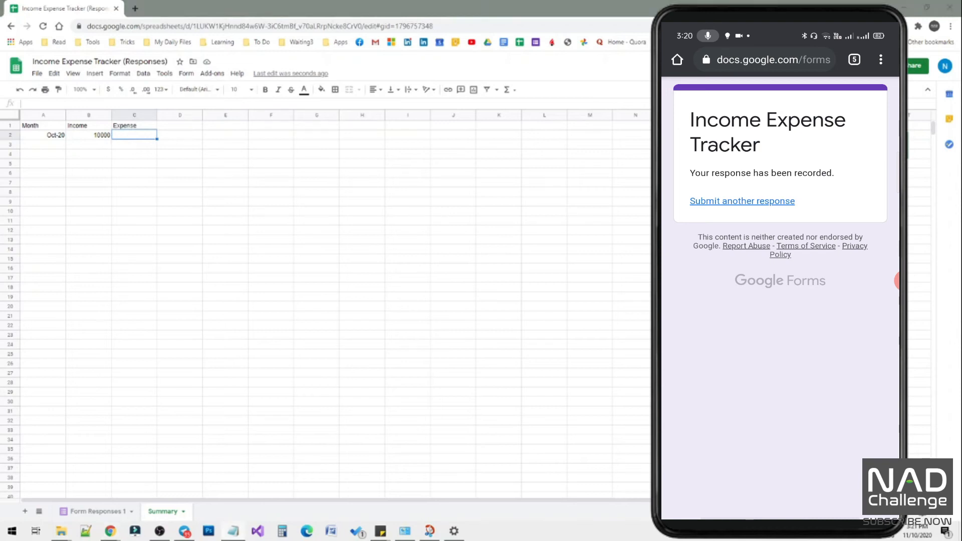
{"action": "right_click", "coordinate": [135, 139]}
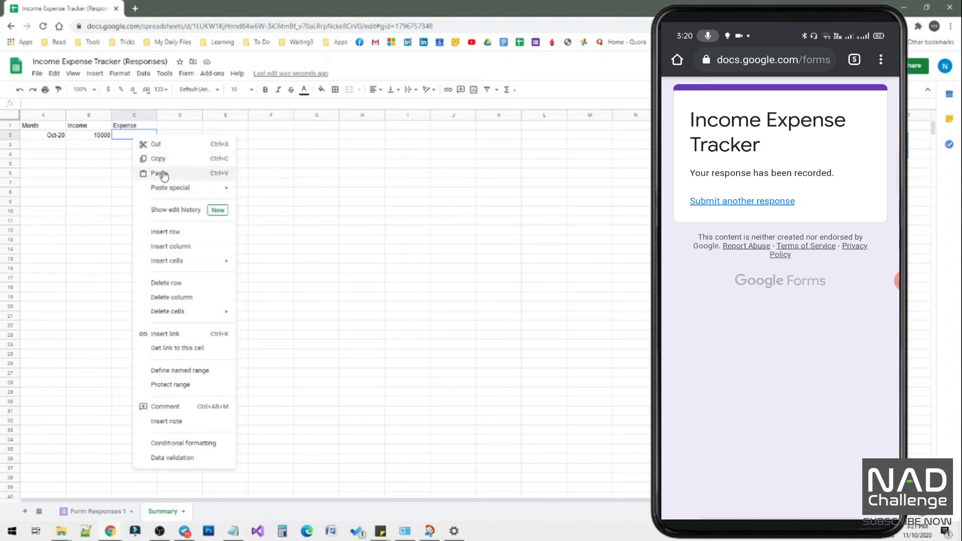
{"action": "left_click", "coordinate": [159, 173]}
{"action": "left_click", "coordinate": [134, 166]}
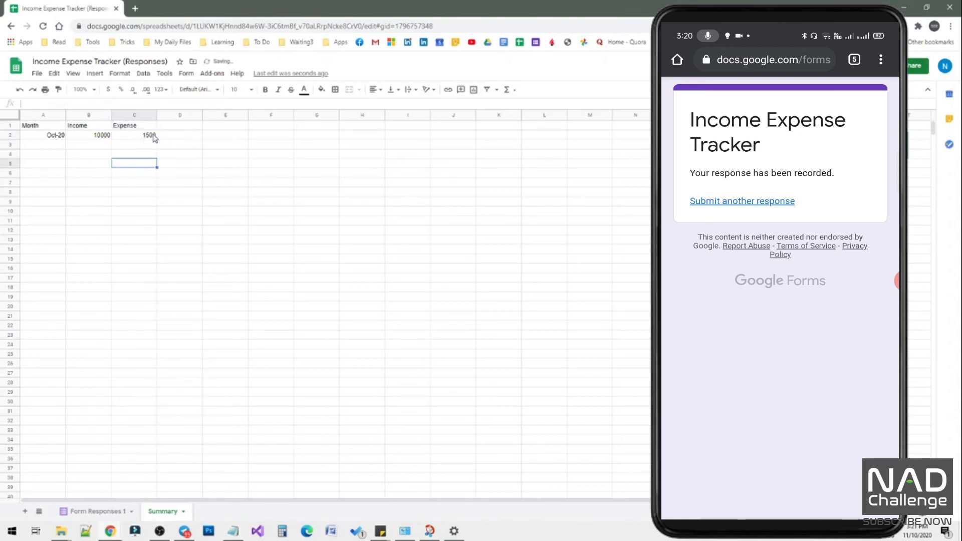
Compare the Grocery and Petrol expense entries in Form Responses 1 with the Oct-20 Expense total in Summary cell C2.
{"action": "left_click", "coordinate": [91, 511]}
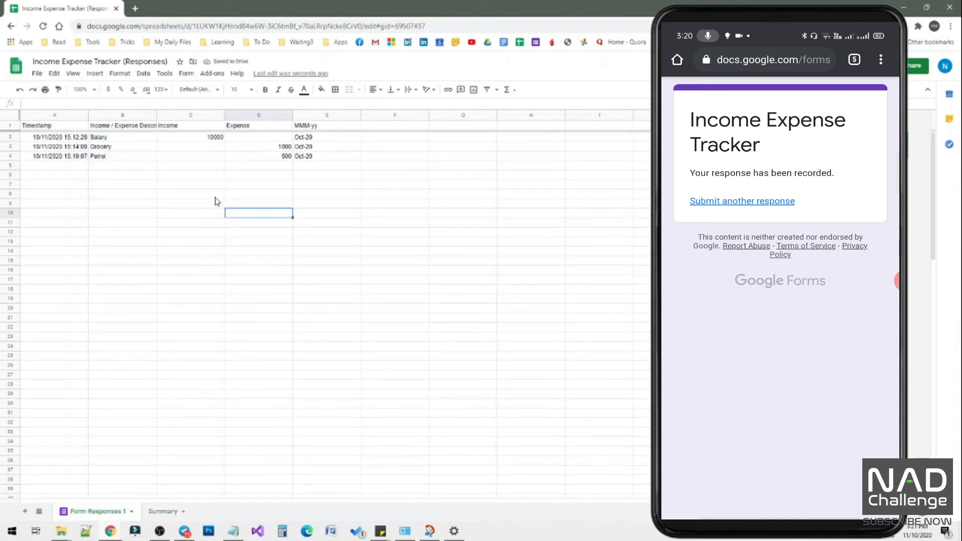
{"action": "left_click", "coordinate": [284, 148]}
{"action": "left_click", "coordinate": [288, 160]}
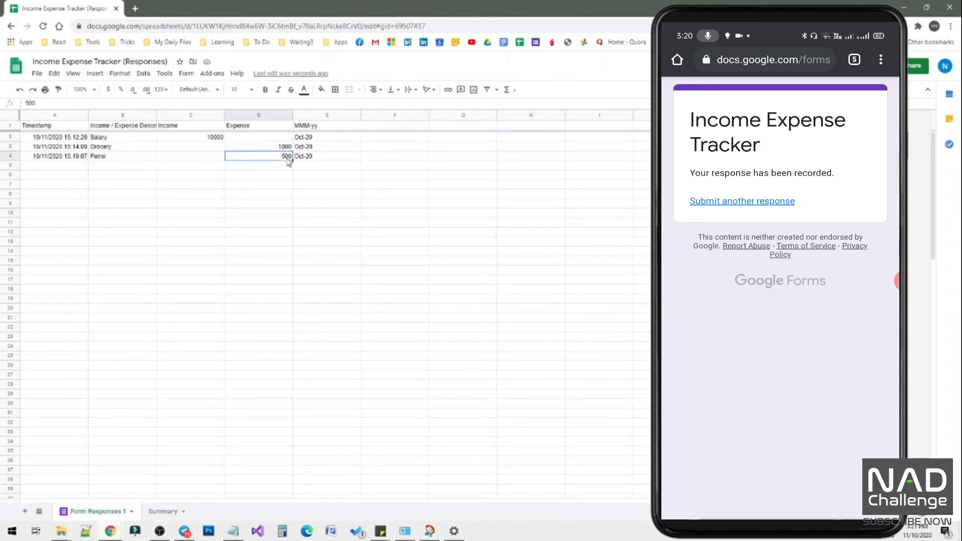
{"action": "left_click", "coordinate": [157, 512]}
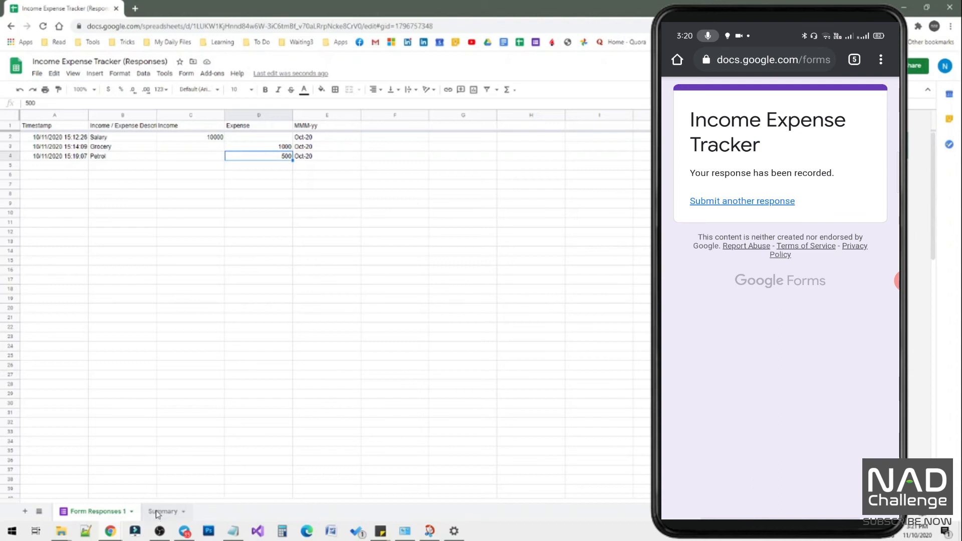
{"action": "left_click", "coordinate": [140, 136]}
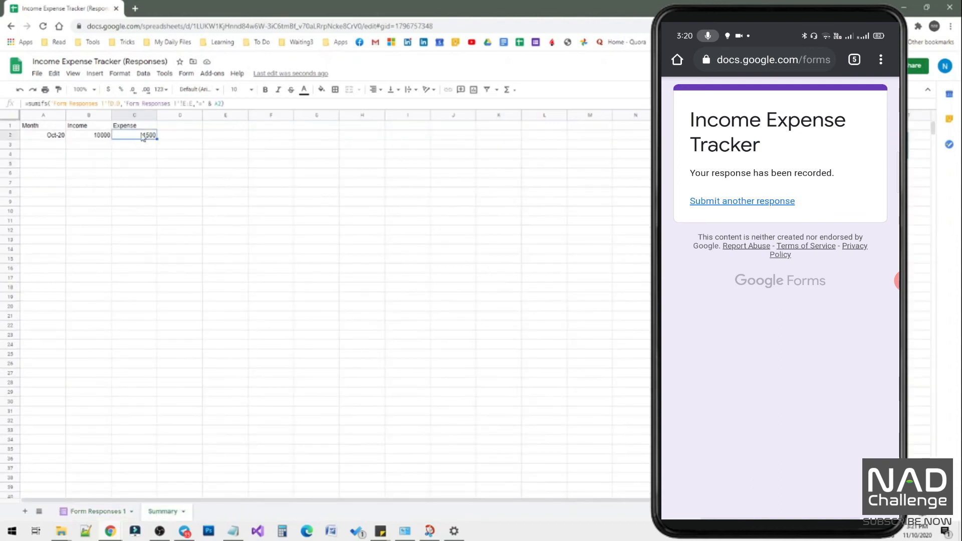
Add the months Nov-20, Dec-20, Jan-21 and Feb-21 below Oct-20 in the Month column, cells A3 to A6.
{"action": "left_click", "coordinate": [56, 135]}
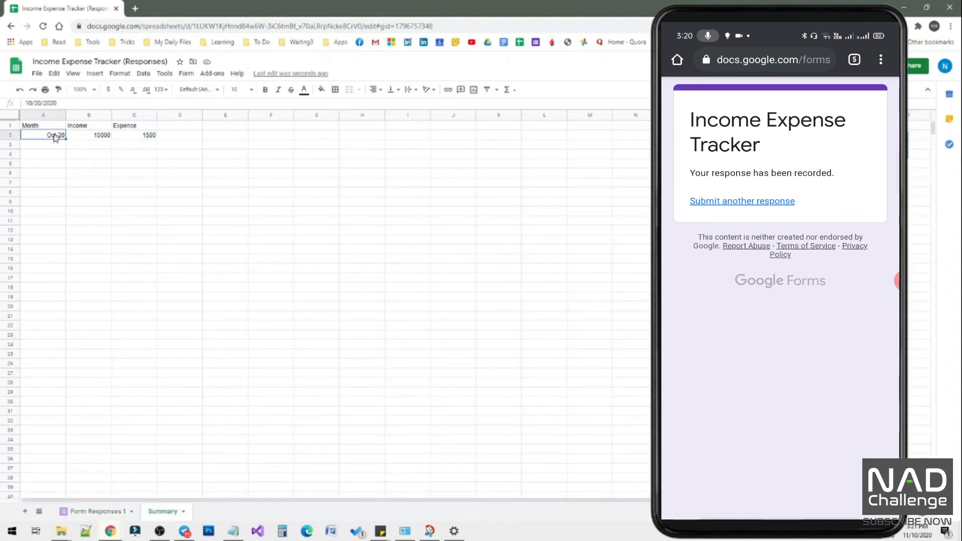
{"action": "key", "text": "Down"}
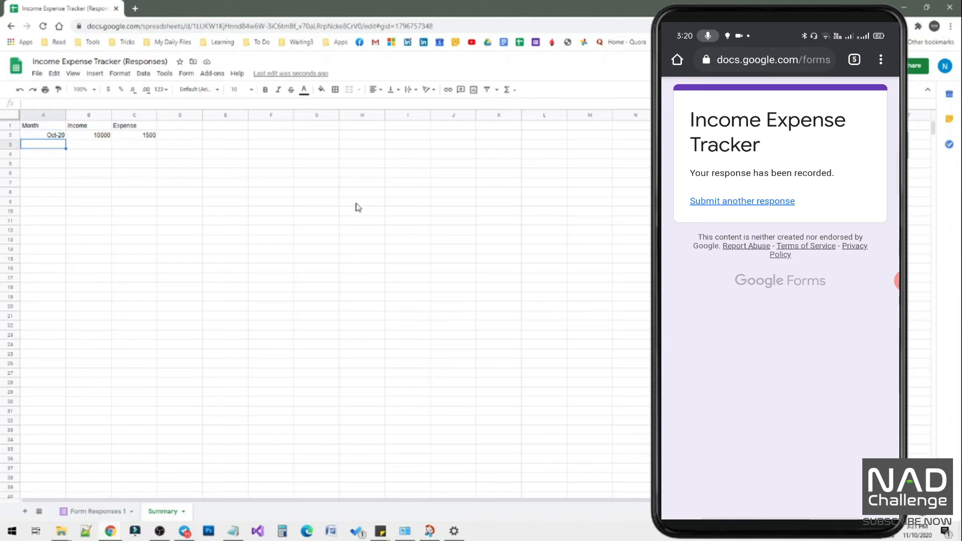
{"action": "type", "text": "Nov-20"}
{"action": "key", "text": "Return"}
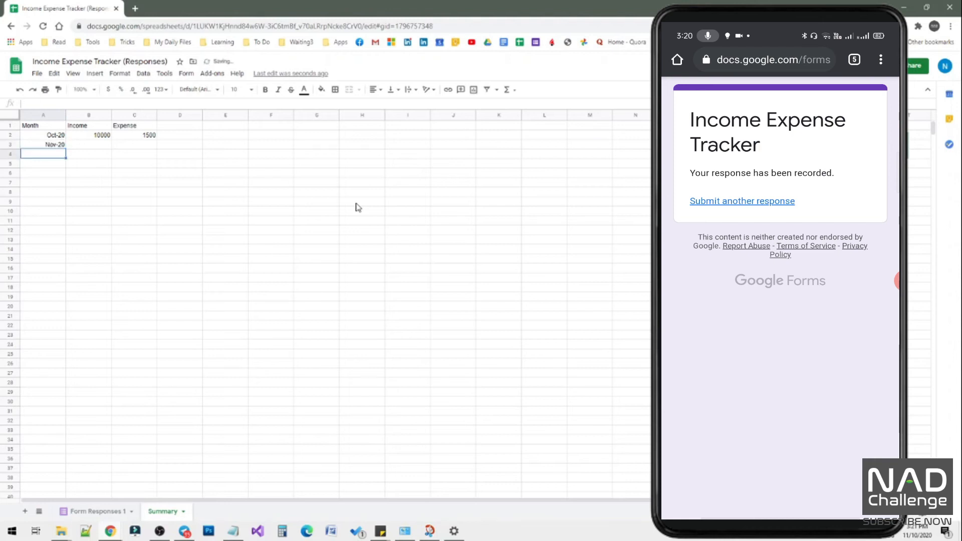
{"action": "type", "text": "Dec-20"}
{"action": "key", "text": "Return"}
{"action": "type", "text": "Jan-21"}
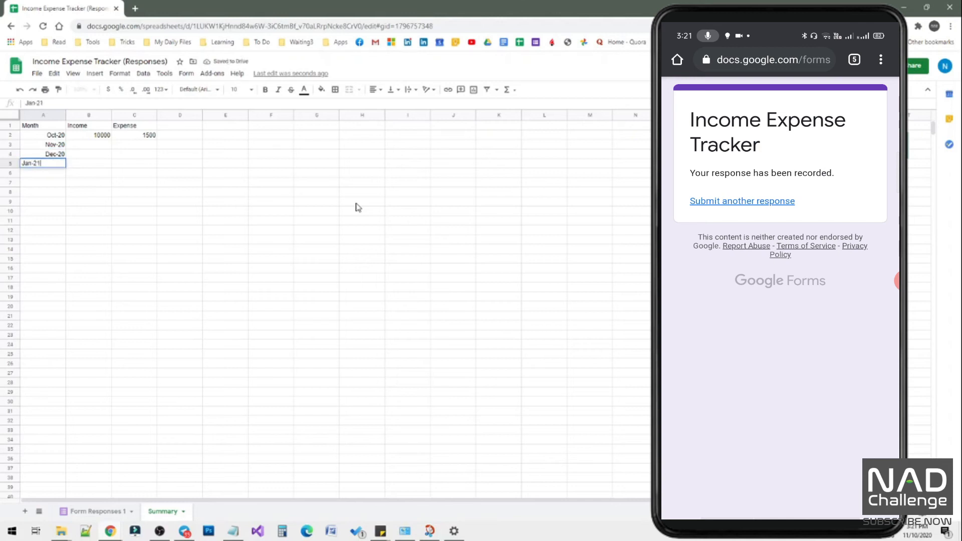
{"action": "key", "text": "Return"}
{"action": "type", "text": "Feb"}
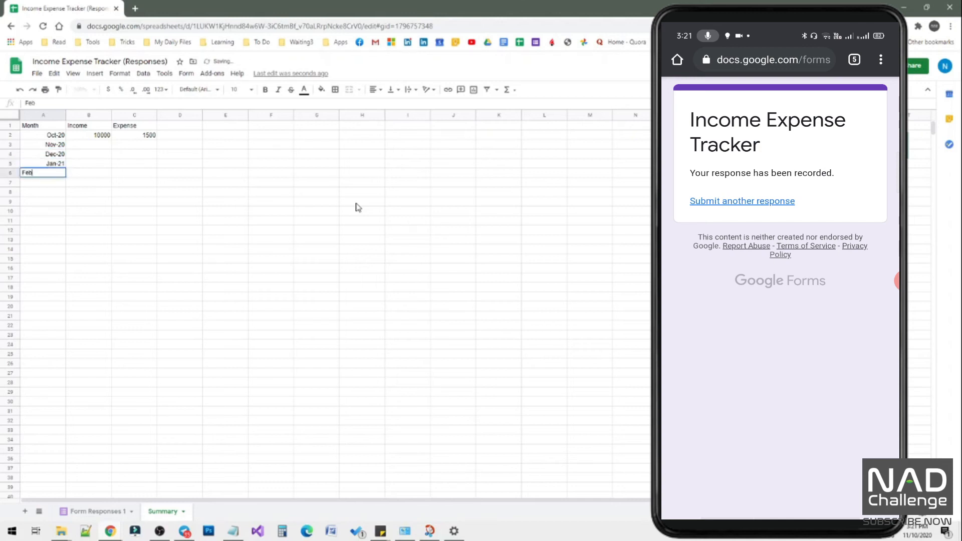
{"action": "type", "text": "-21"}
{"action": "key", "text": "Return"}
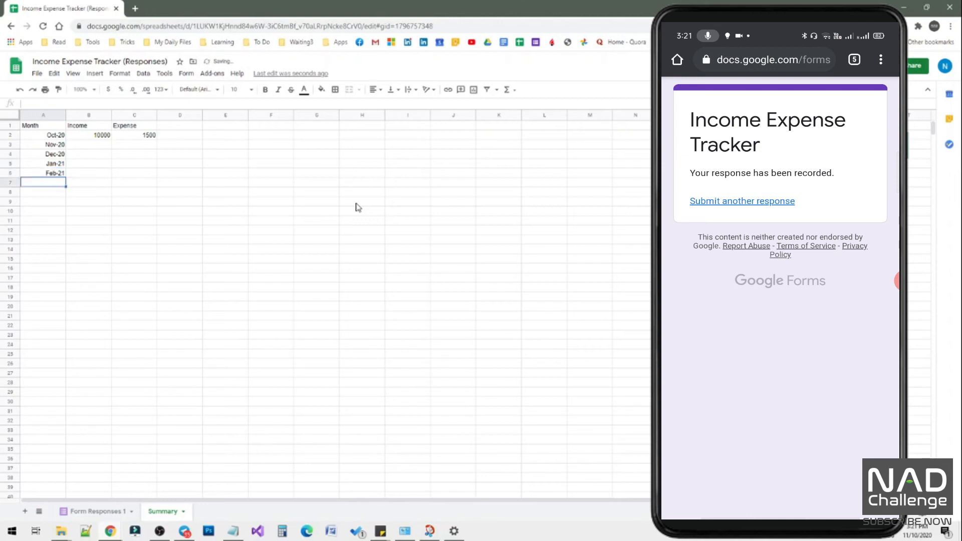
Fill the Income and Expense formulas from B2:C2 down to row 6 for the added months.
{"action": "key", "text": "Up"}
{"action": "key", "text": "Up"}
{"action": "key", "text": "Up"}
{"action": "key", "text": "Up"}
{"action": "key", "text": "Up"}
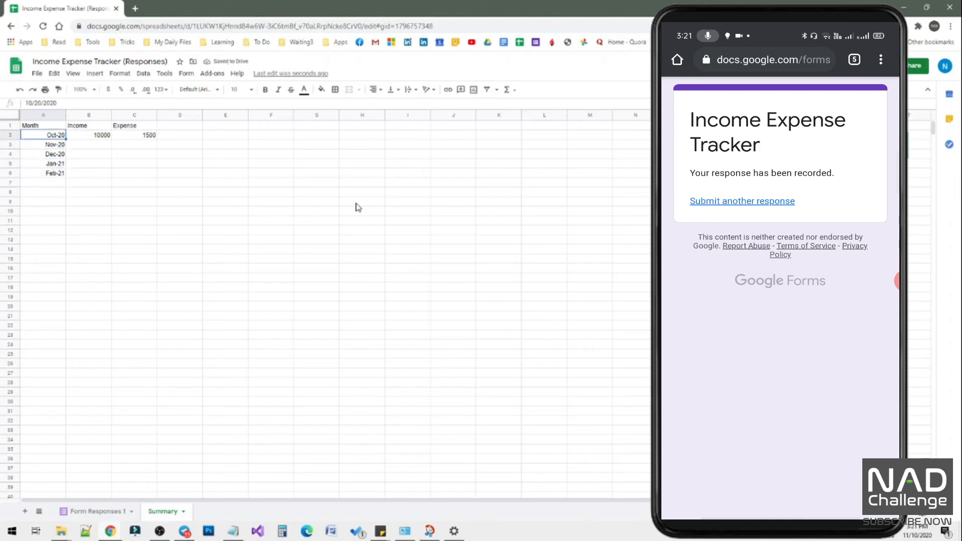
{"action": "key", "text": "Right"}
{"action": "key", "text": "shift+Right"}
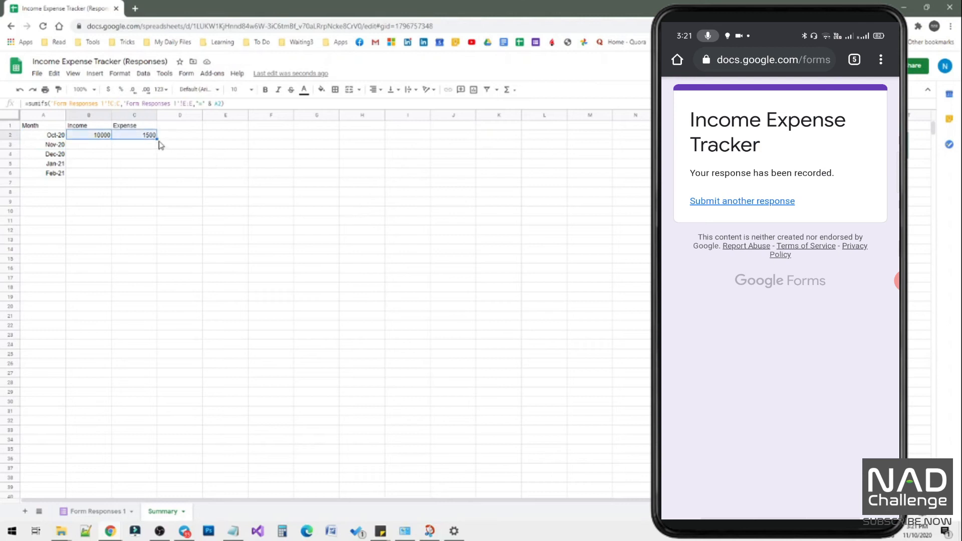
{"action": "left_click_drag", "start_coordinate": [157, 138], "coordinate": [152, 172]}
{"action": "left_click", "coordinate": [129, 205]}
Examine the copied Income and Expense formulas in the Nov-20 and Dec-20 rows.
{"action": "left_click", "coordinate": [106, 147]}
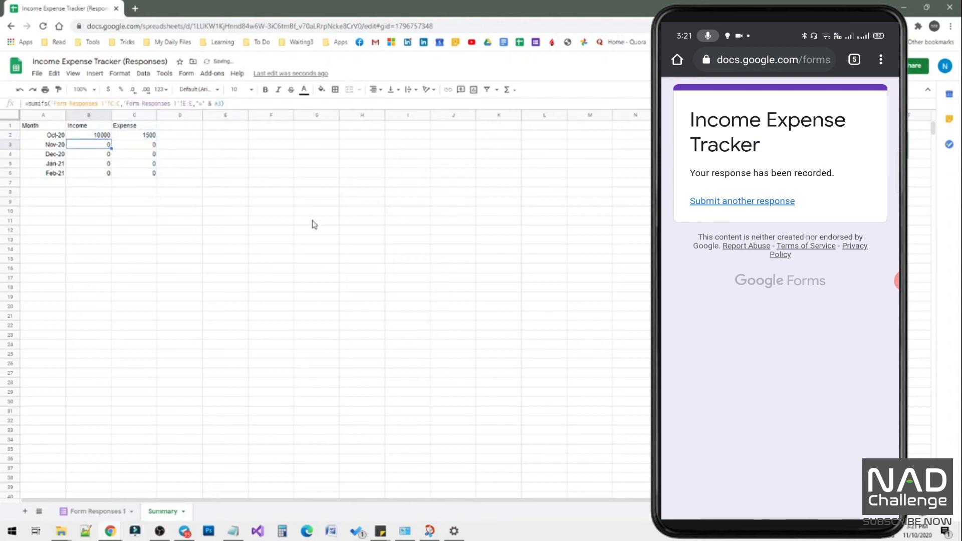
{"action": "key", "text": "Right"}
{"action": "key", "text": "Left"}
{"action": "key", "text": "Down"}
{"action": "key", "text": "Right"}
{"action": "key", "text": "Right"}
{"action": "key", "text": "Left"}
{"action": "key", "text": "Left"}
{"action": "key", "text": "Right"}
{"action": "key", "text": "Left"}
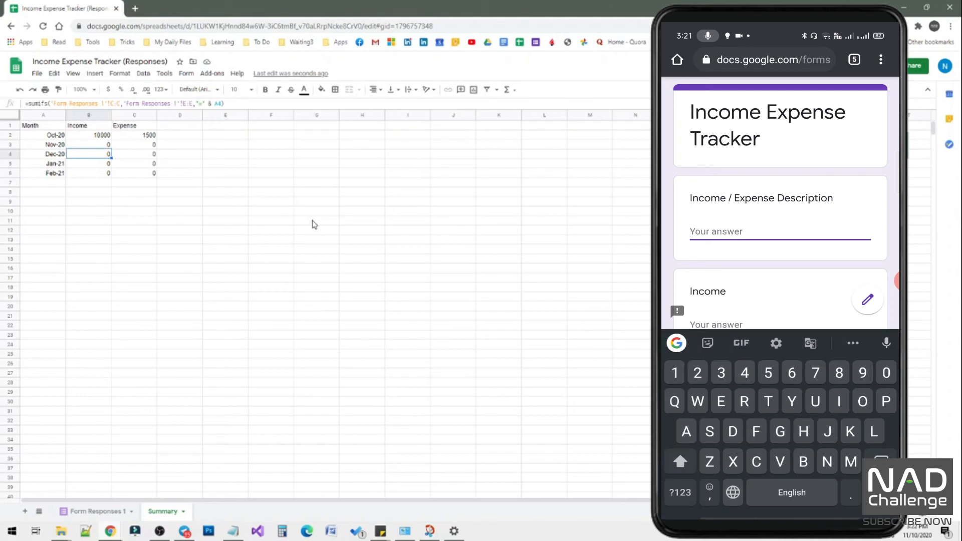
Submit an Extra income response with an income of 5000 through the phone form and check the Oct-20 Income cell.
{"action": "type", "text": "Extr"}
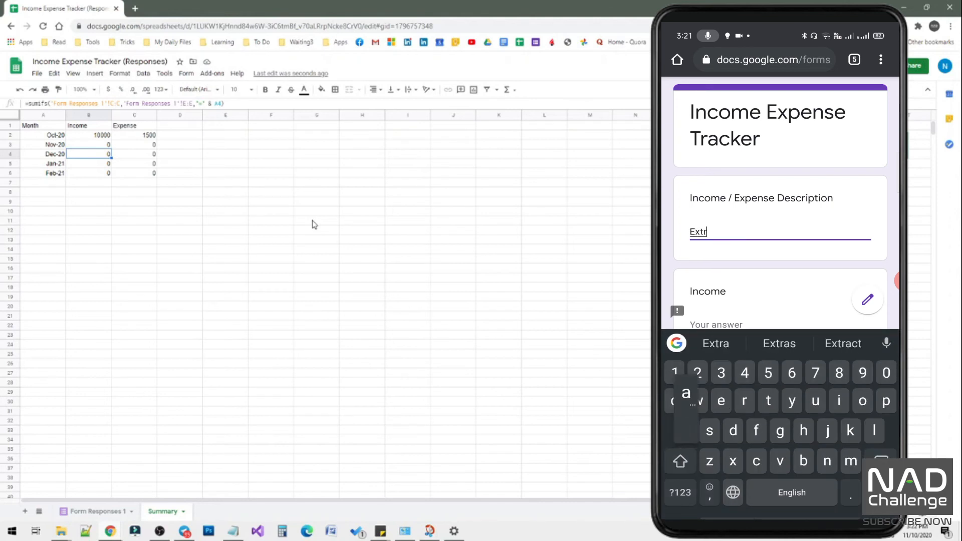
{"action": "type", "text": "a oncome"}
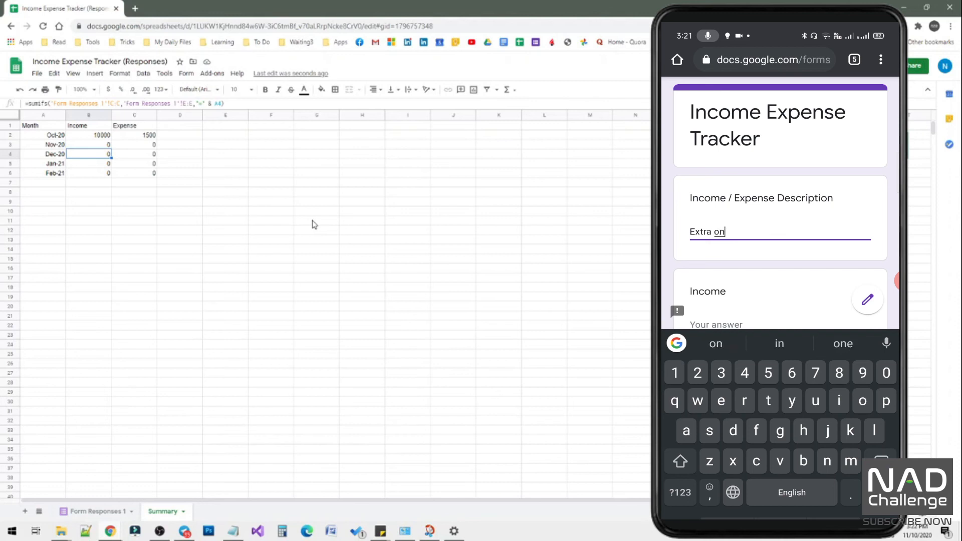
{"action": "left_click", "coordinate": [779, 344]}
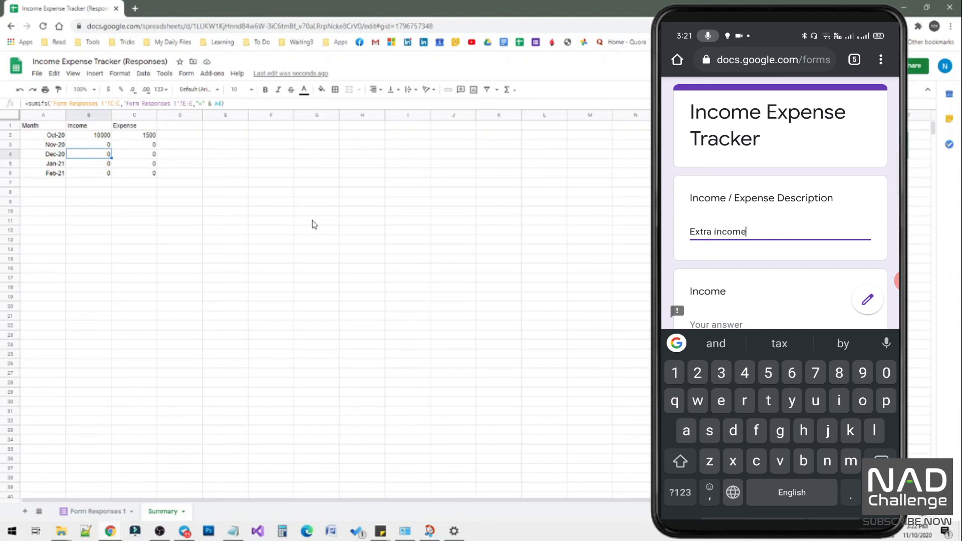
{"action": "scroll", "coordinate": [780, 211], "scroll_direction": "down", "scroll_amount": 3}
{"action": "left_click", "coordinate": [716, 200]}
{"action": "type", "text": "5000"}
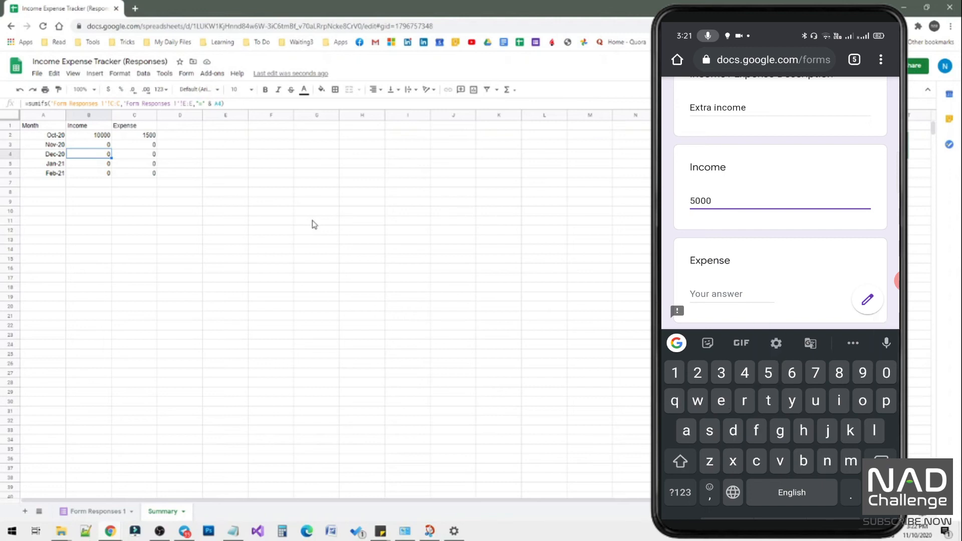
{"action": "scroll", "coordinate": [780, 210], "scroll_direction": "down", "scroll_amount": 2}
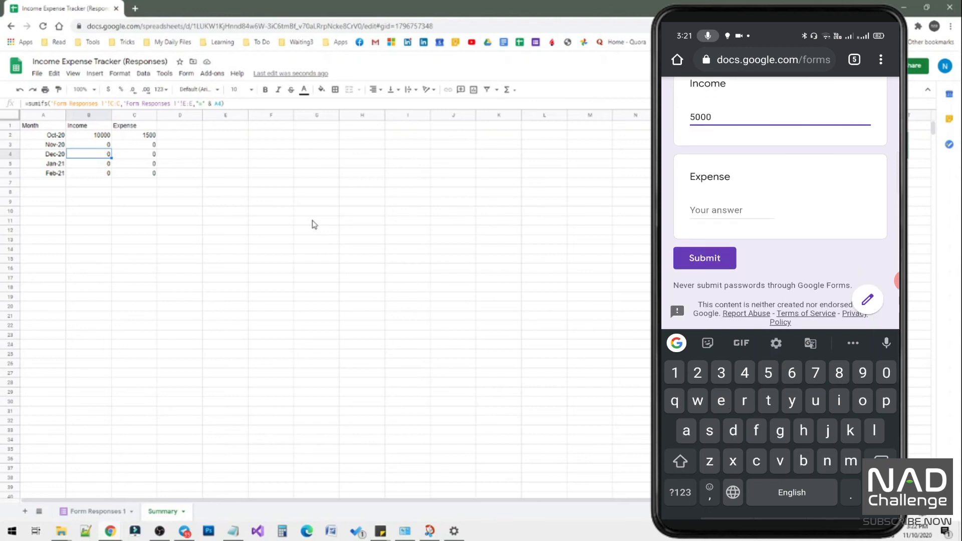
{"action": "left_click", "coordinate": [704, 263]}
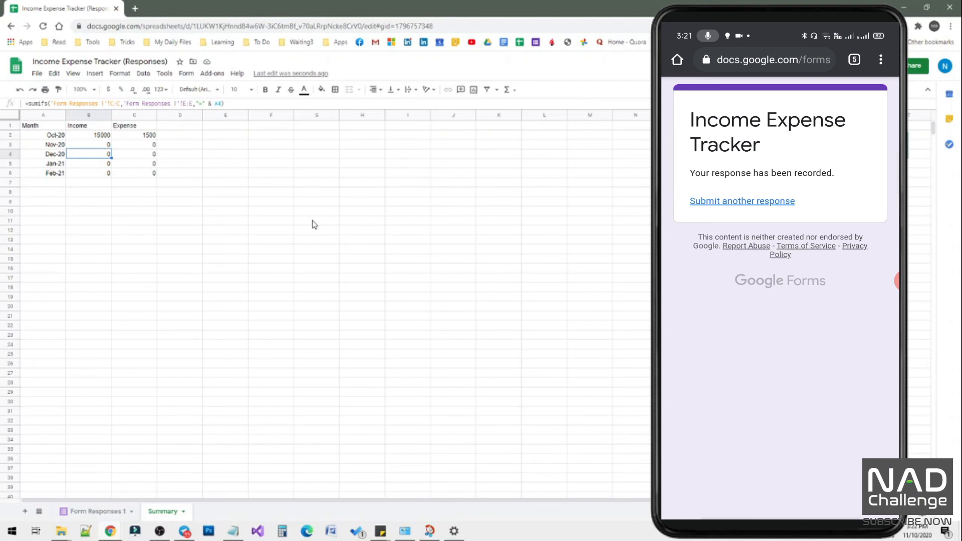
{"action": "left_click", "coordinate": [95, 138]}
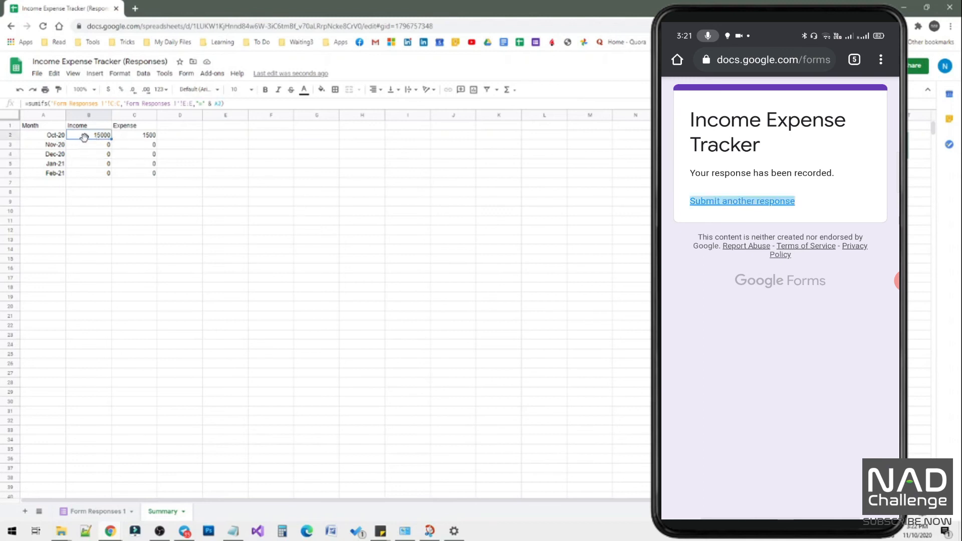
Submit a Petrol car response with an expense of 1000 through the phone form and check the Oct-20 Expense cell.
{"action": "left_click", "coordinate": [129, 137]}
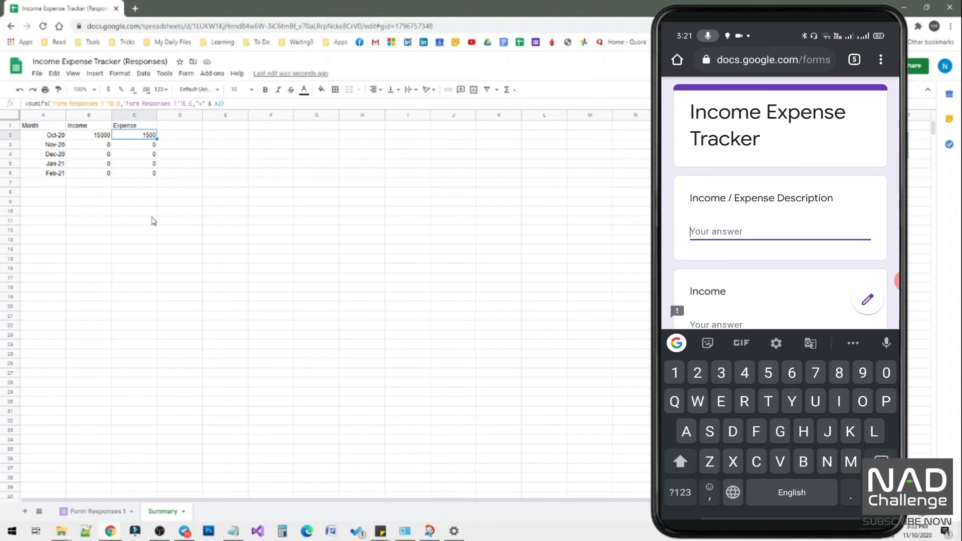
{"action": "type", "text": "P"}
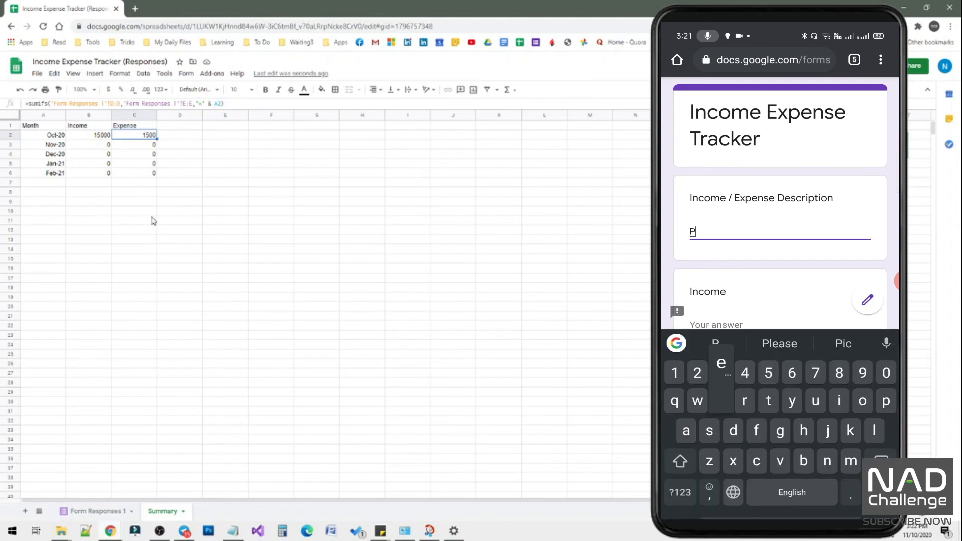
{"action": "type", "text": "etrol "}
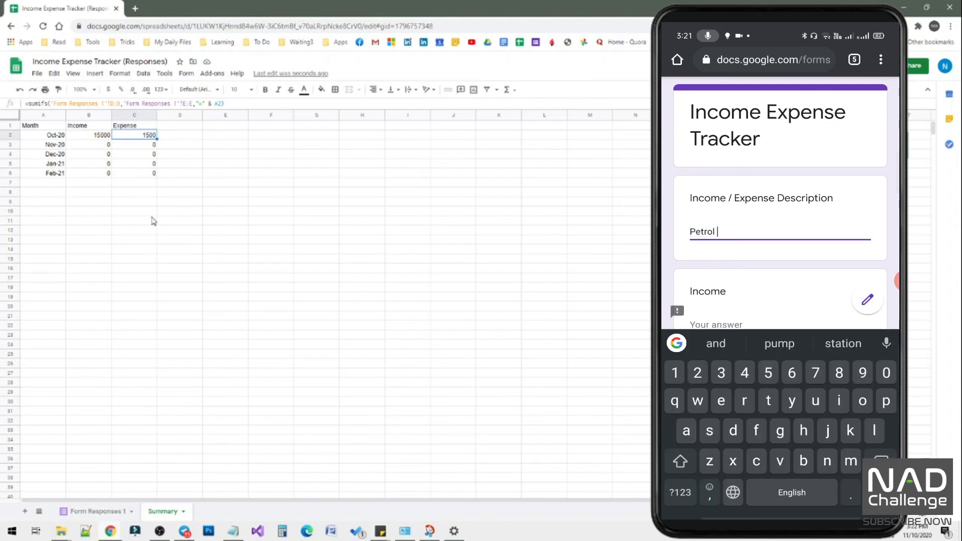
{"action": "type", "text": "car"}
{"action": "scroll", "coordinate": [780, 203], "scroll_direction": "down", "scroll_amount": 2}
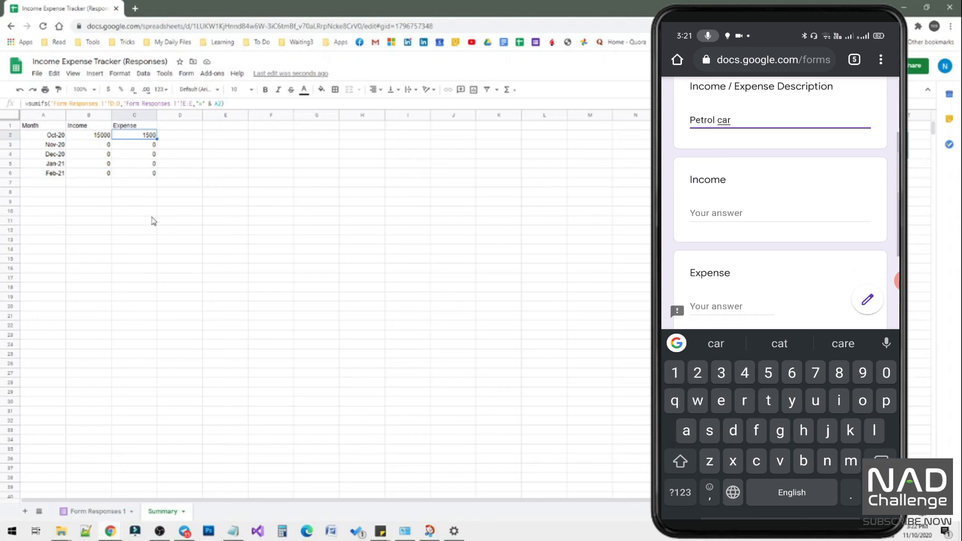
{"action": "left_click", "coordinate": [731, 303]}
{"action": "type", "text": "1000"}
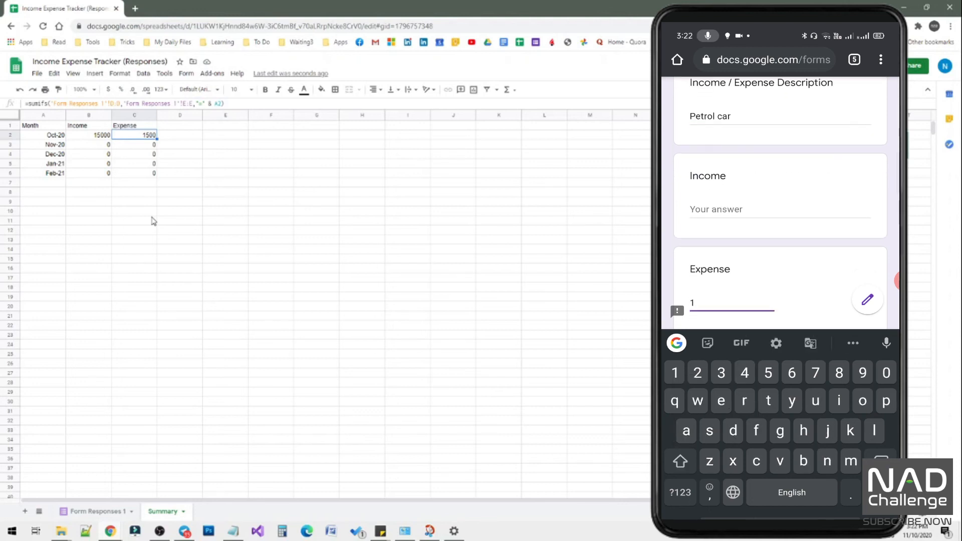
{"action": "scroll", "coordinate": [780, 202], "scroll_direction": "down", "scroll_amount": 2}
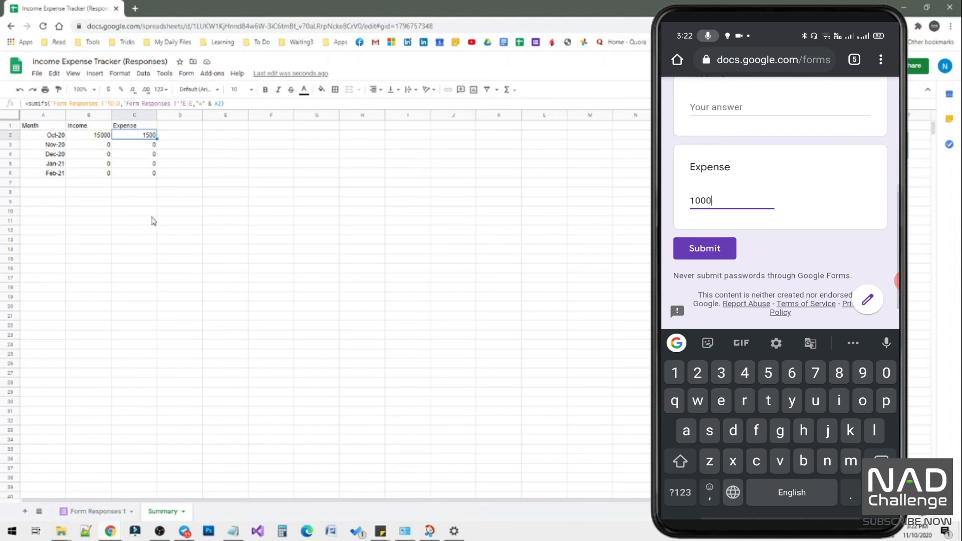
{"action": "left_click", "coordinate": [705, 250]}
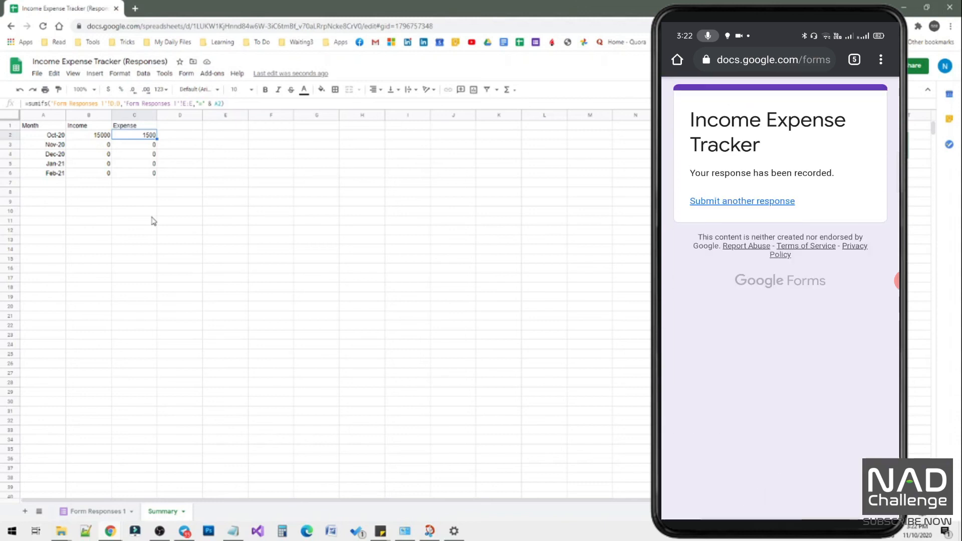
{"action": "left_click", "coordinate": [148, 147]}
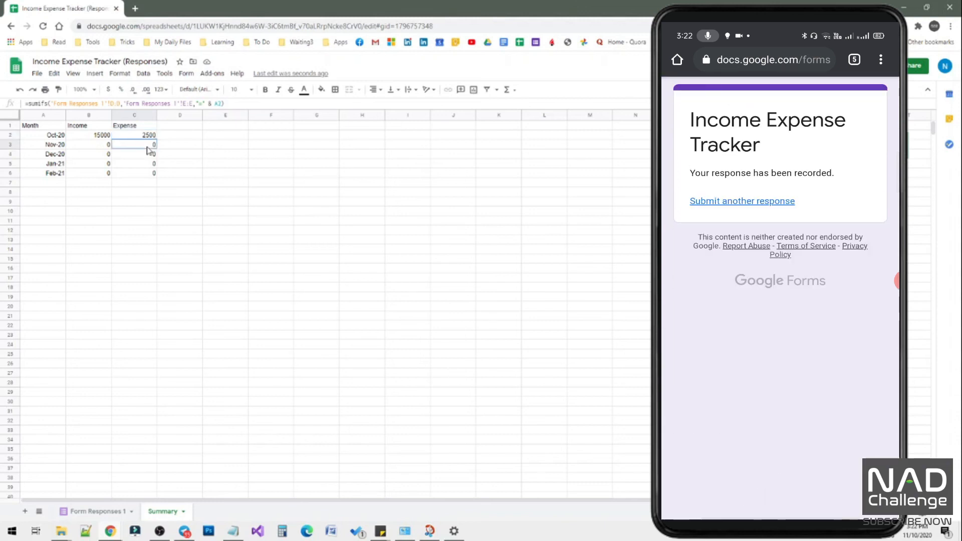
{"action": "left_click", "coordinate": [149, 136]}
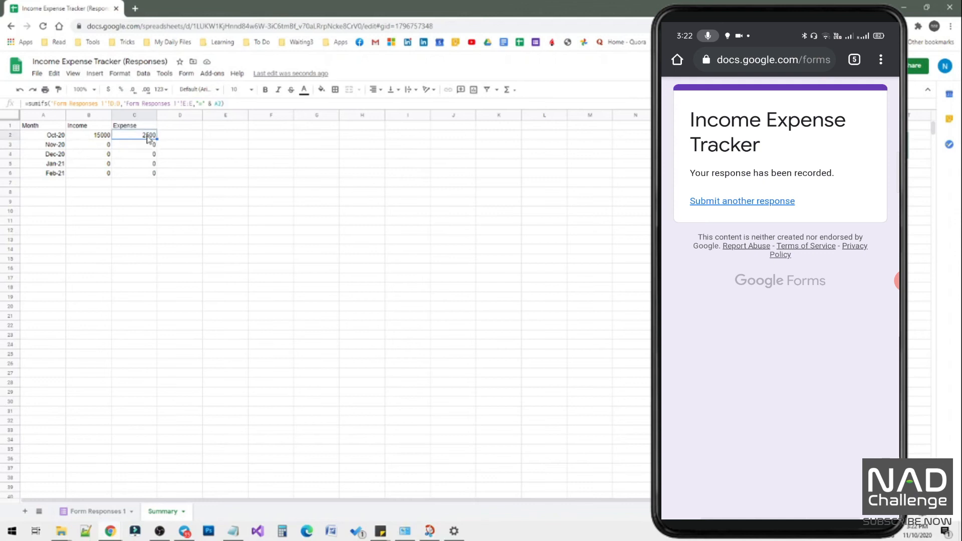
Review the Petrol, Extra income and Petrol car rows in Form Responses 1, including their MMM-yy values, and return to the Summary sheet.
{"action": "left_click", "coordinate": [98, 512]}
{"action": "left_click", "coordinate": [126, 156]}
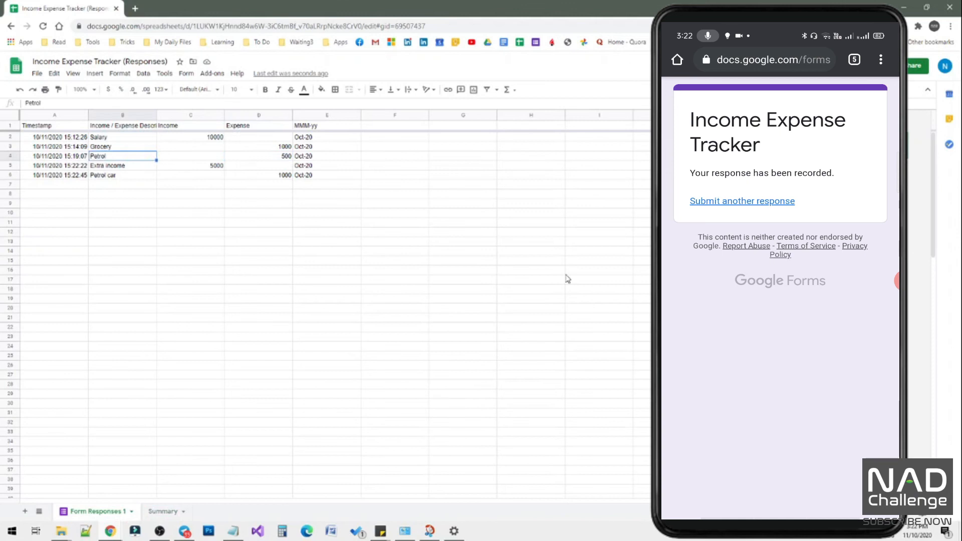
{"action": "key", "text": "Left"}
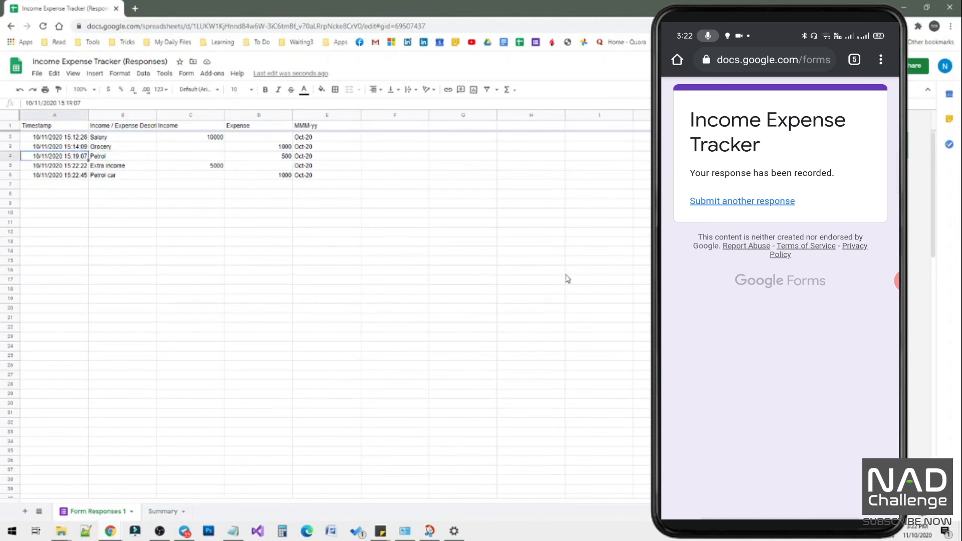
{"action": "key", "text": "Right"}
{"action": "key", "text": "Right"}
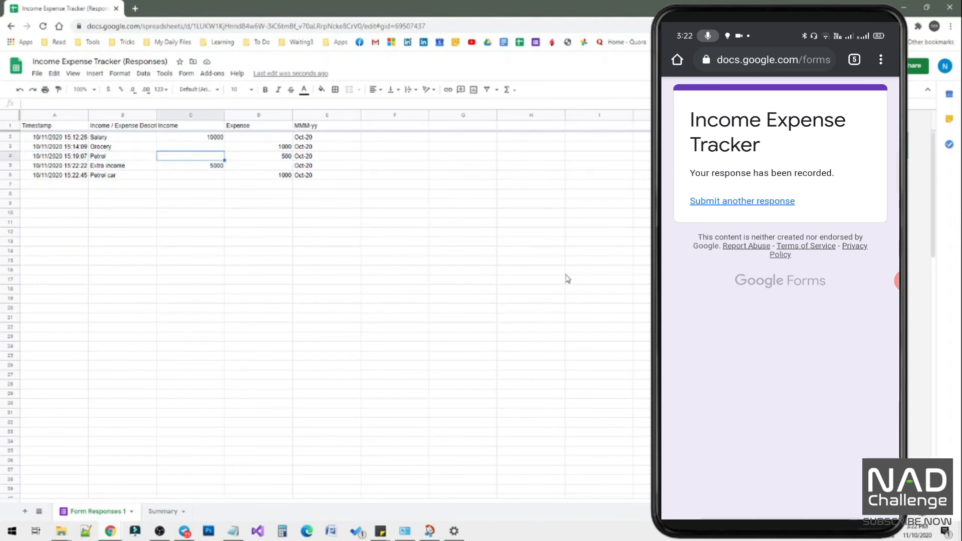
{"action": "key", "text": "Down"}
{"action": "key", "text": "Right"}
{"action": "key", "text": "Left"}
{"action": "key", "text": "Down"}
{"action": "key", "text": "Left"}
{"action": "key", "text": "Right"}
{"action": "key", "text": "Right"}
{"action": "key", "text": "Right"}
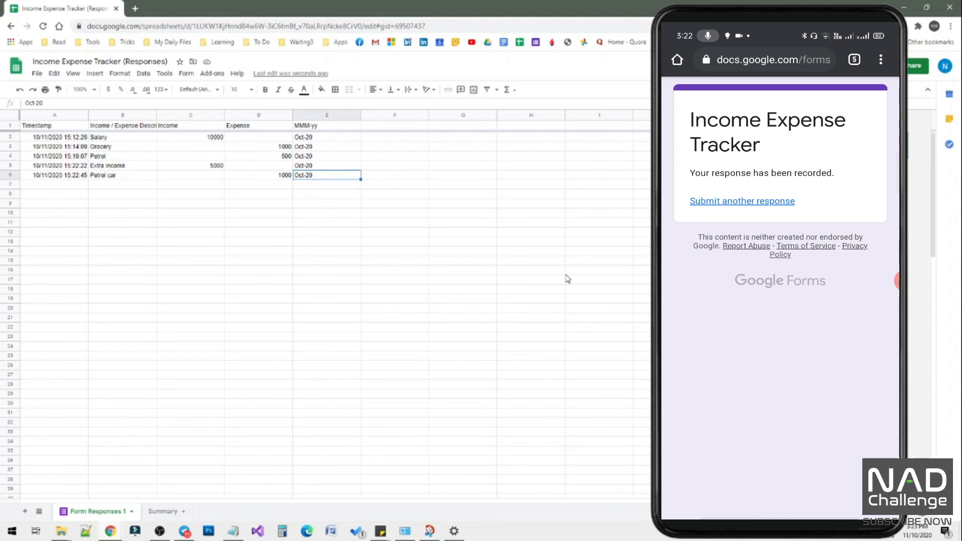
{"action": "left_click", "coordinate": [158, 511]}
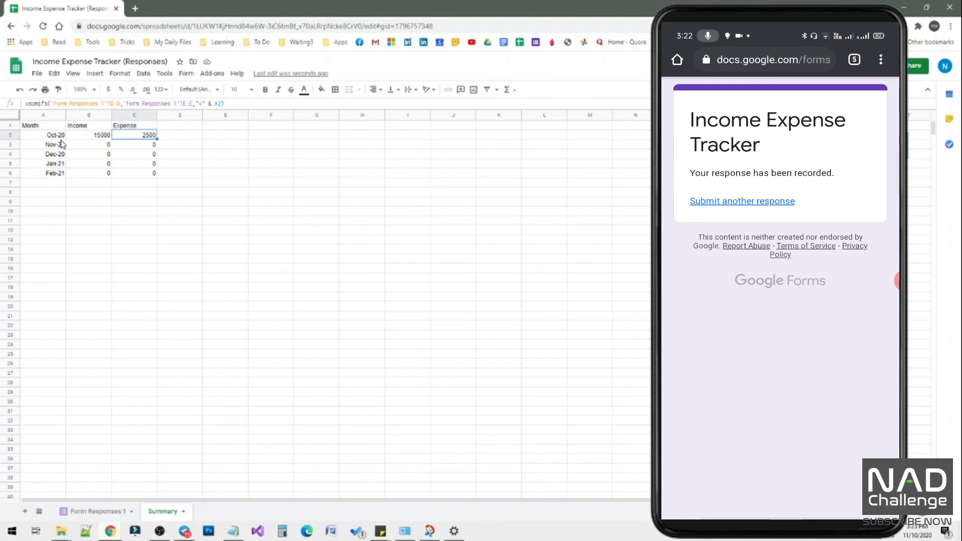
Add Mar-21 as the next month below Feb-21 in the Month column of the Summary sheet.
{"action": "left_click", "coordinate": [58, 175]}
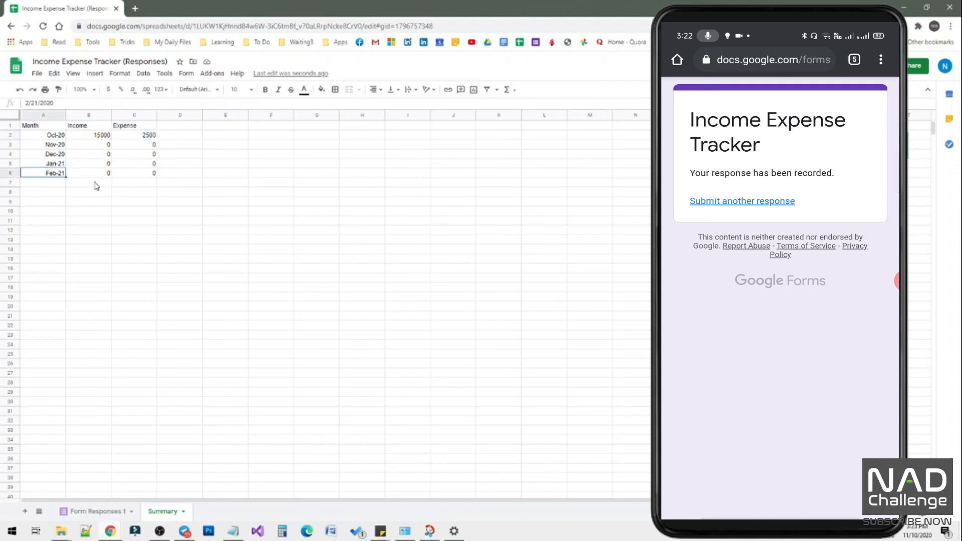
{"action": "left_click", "coordinate": [57, 183]}
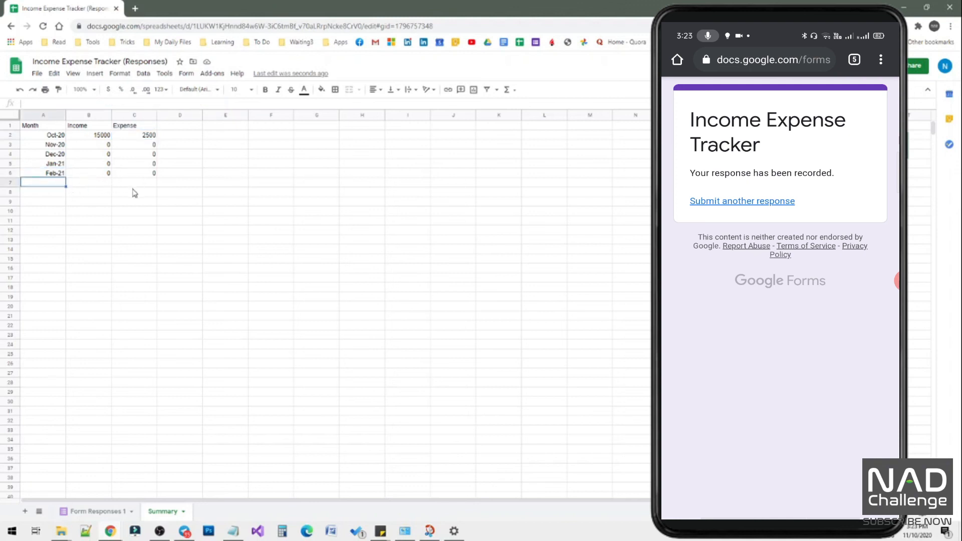
{"action": "type", "text": "Ma"}
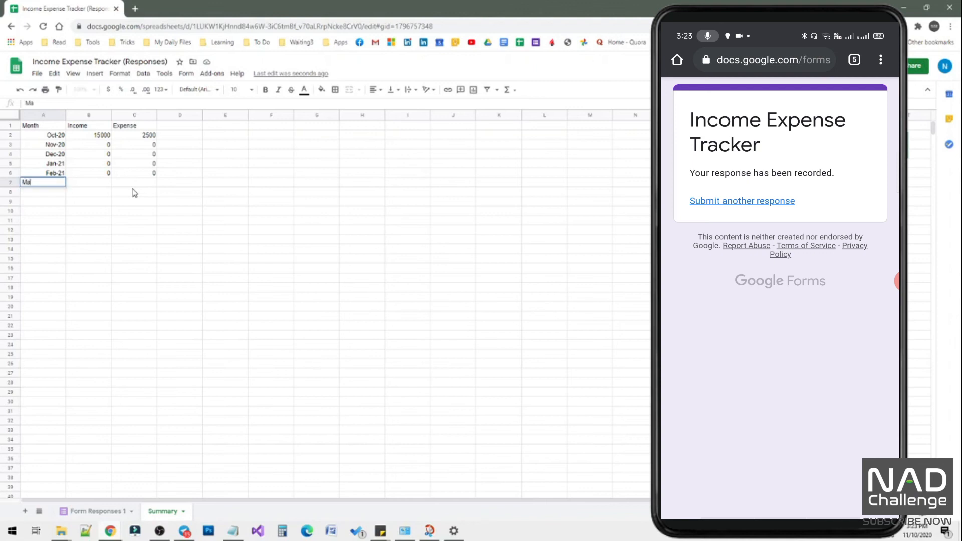
{"action": "type", "text": "r-20"}
{"action": "type", "text": "1"}
{"action": "key", "text": "Return"}
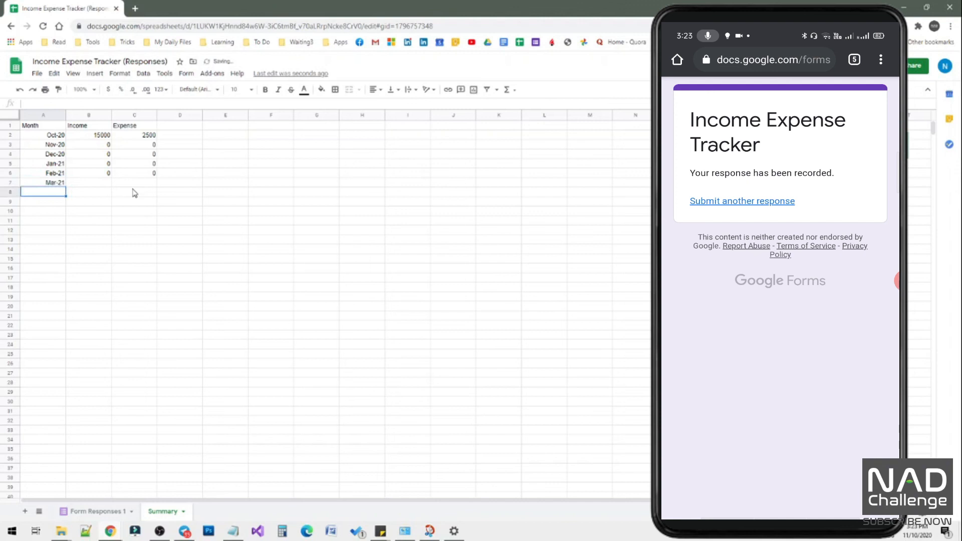
Copy the Feb-21 Income and Expense formulas down to the Mar-21 row.
{"action": "left_click", "coordinate": [108, 173]}
{"action": "left_click_drag", "start_coordinate": [111, 176], "coordinate": [157, 189]}
{"action": "left_click", "coordinate": [143, 177]}
{"action": "left_click", "coordinate": [144, 202]}
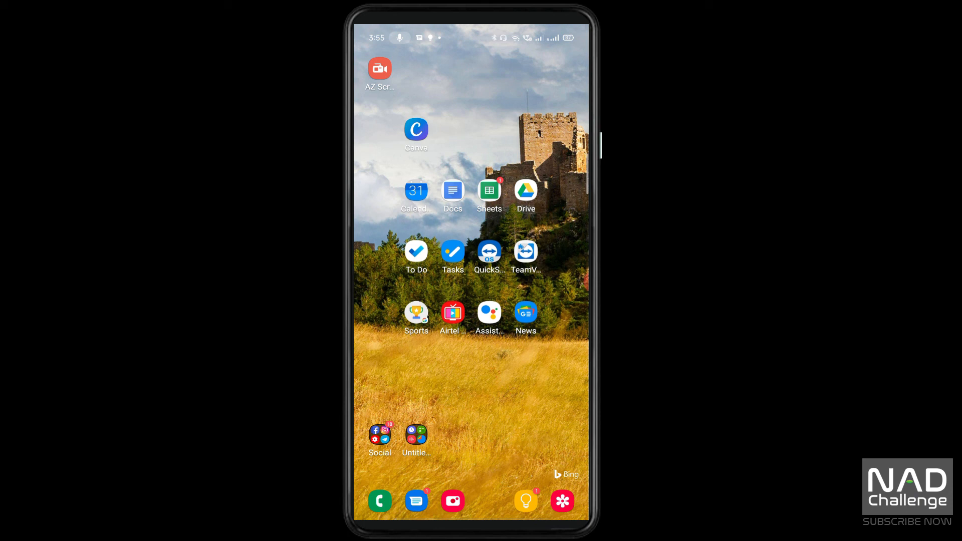
Switch to the phone's Sheets app, open the Income Expense Tracker spreadsheet, and view its Form Responses 1 and Summary sheets.
{"action": "left_click", "coordinate": [489, 190]}
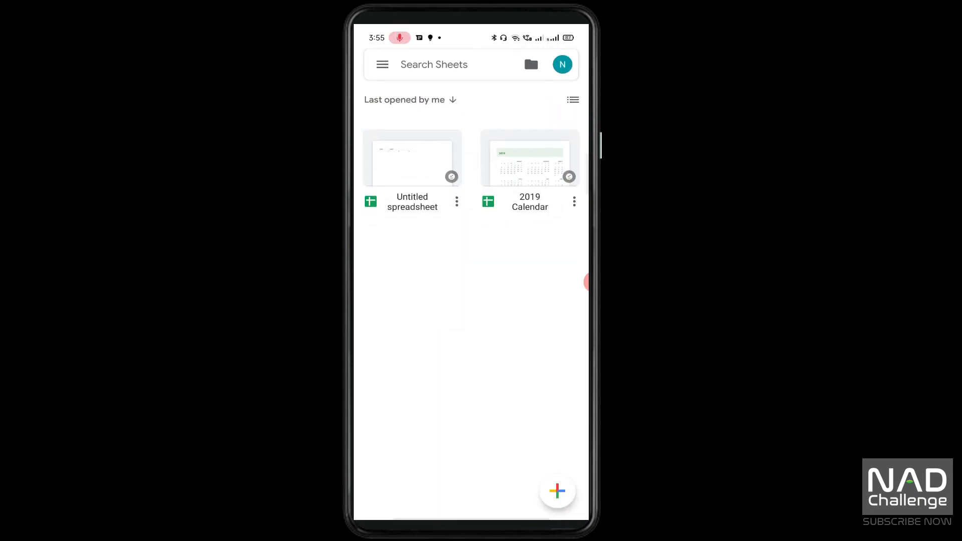
{"action": "scroll", "coordinate": [471, 280], "scroll_direction": "up", "scroll_amount": 3}
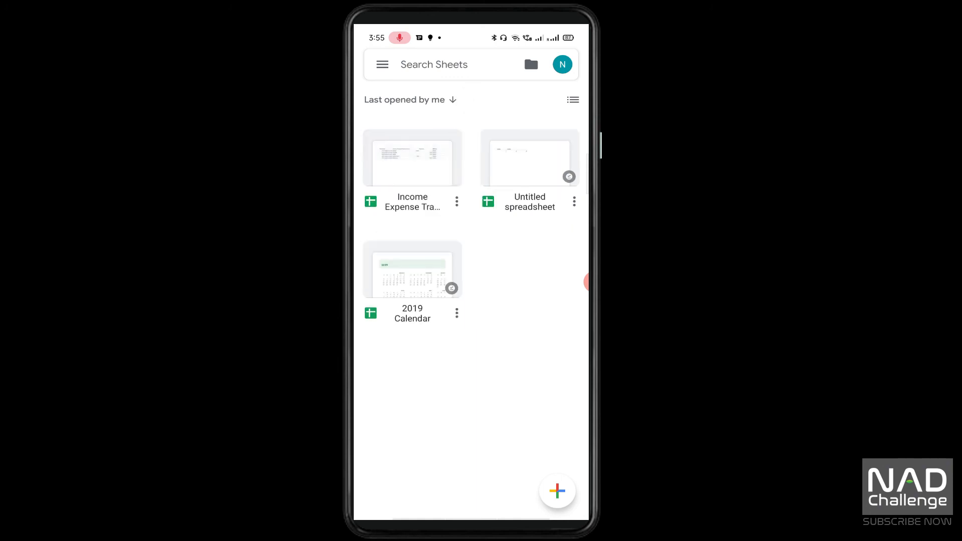
{"action": "left_click", "coordinate": [412, 165]}
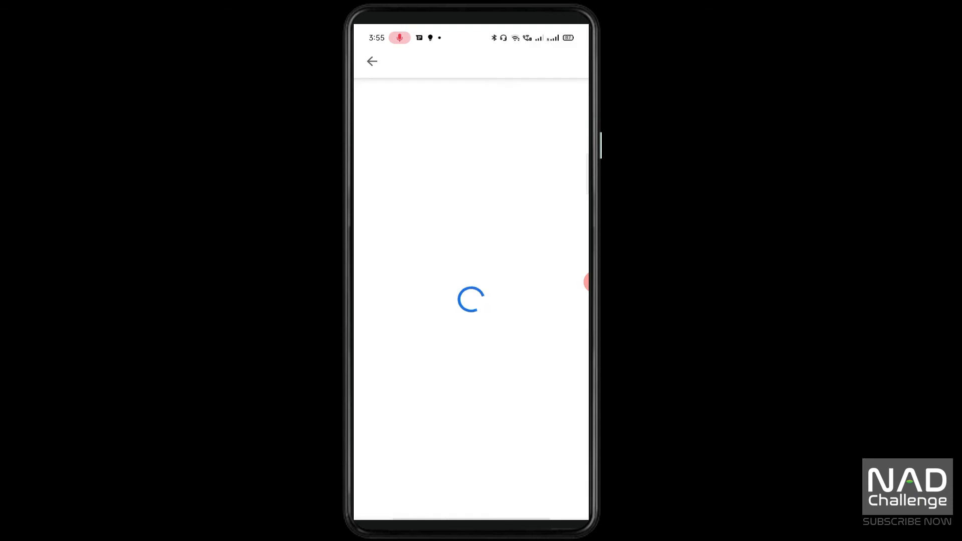
{"action": "scroll", "coordinate": [471, 280], "scroll_direction": "right", "scroll_amount": 1}
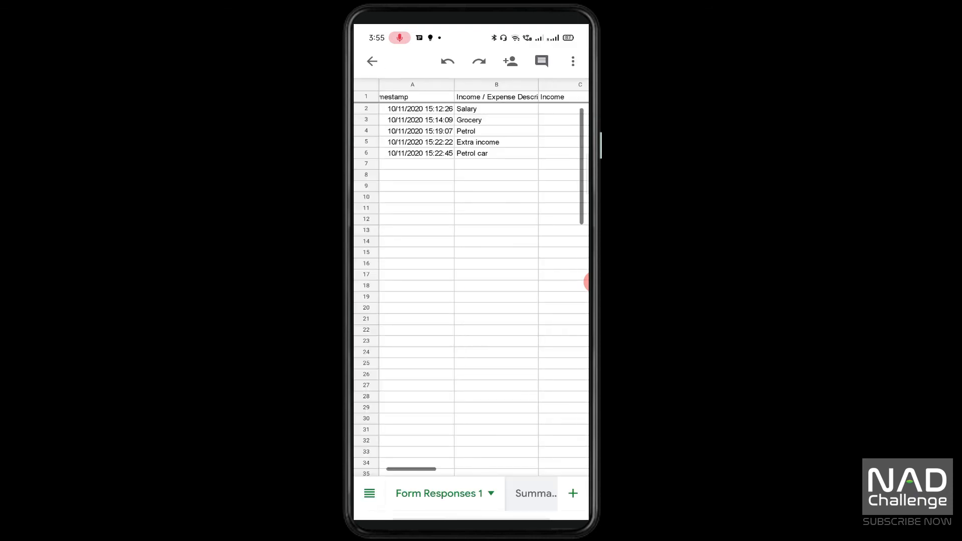
{"action": "left_click", "coordinate": [535, 493]}
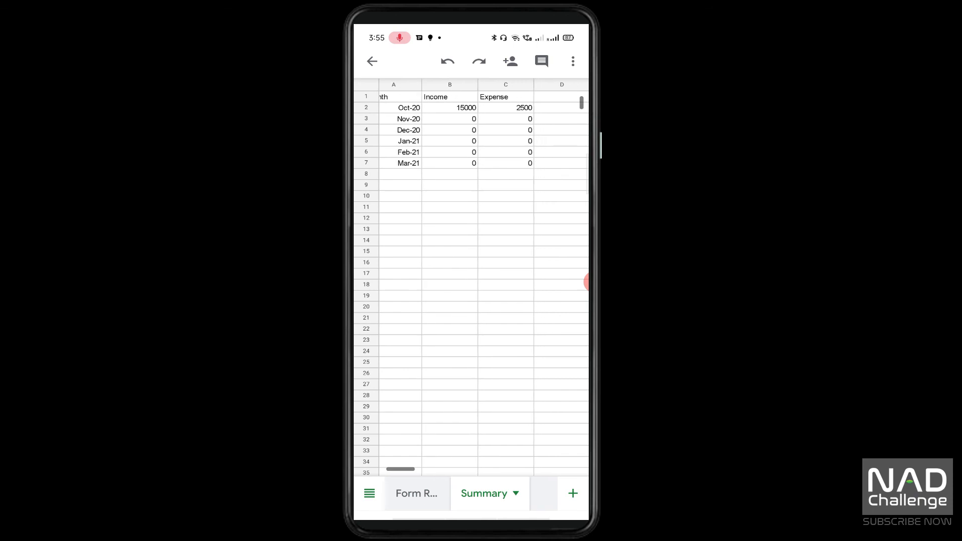
{"action": "key", "text": "Home"}
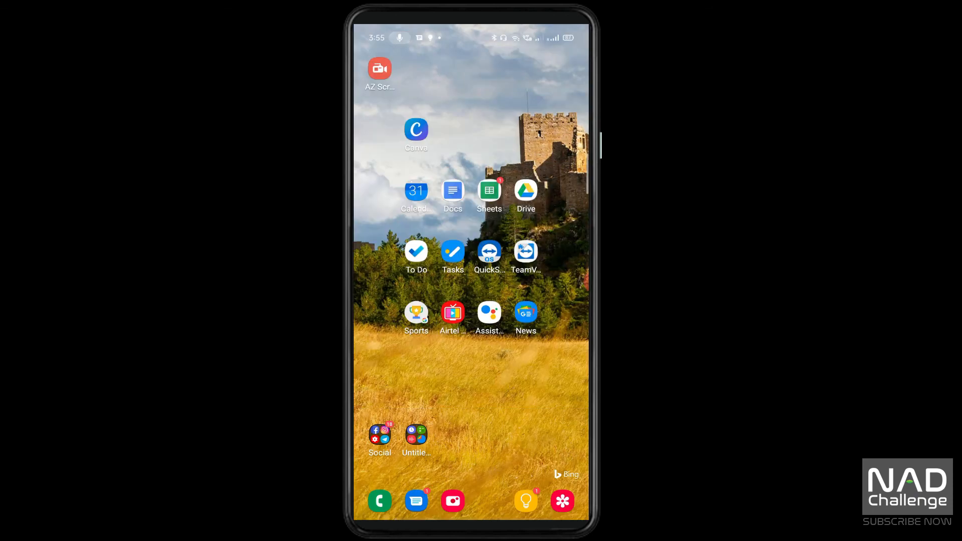
Open the Income Expense Tracker form on the phone from its link in Telegram.
{"action": "left_click", "coordinate": [380, 435]}
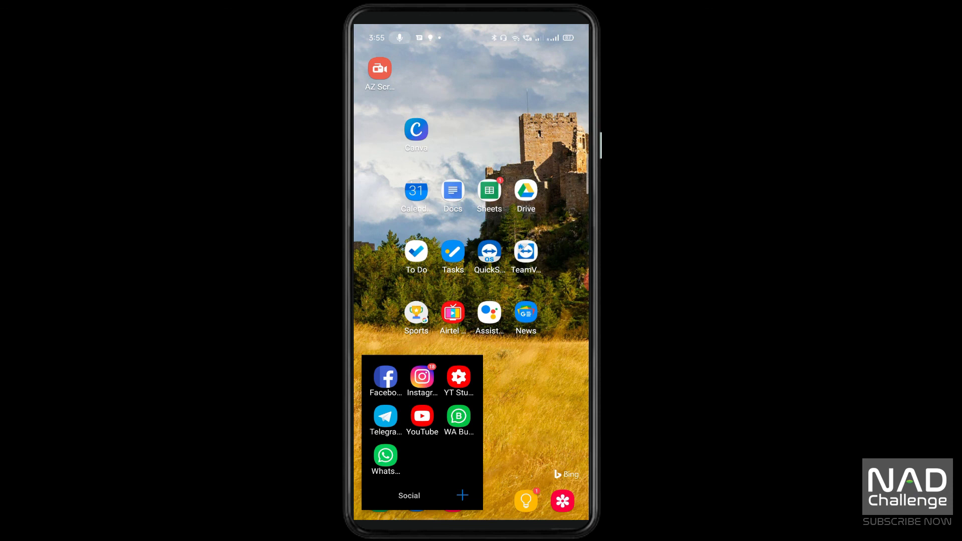
{"action": "left_click", "coordinate": [385, 416]}
{"action": "left_click", "coordinate": [419, 347]}
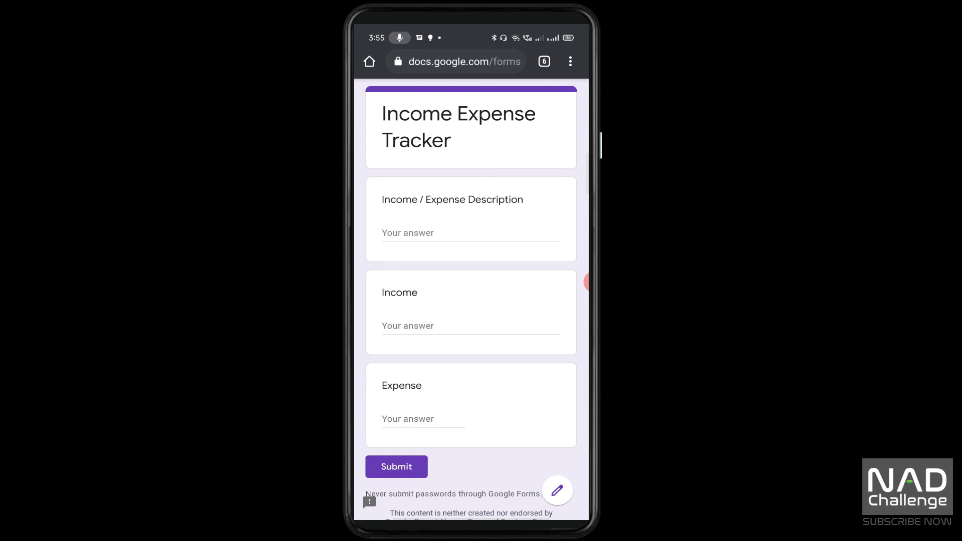
Add the form to the phone's home screen as an automatically placed shortcut named Income Expense Tracker.
{"action": "left_click", "coordinate": [570, 61]}
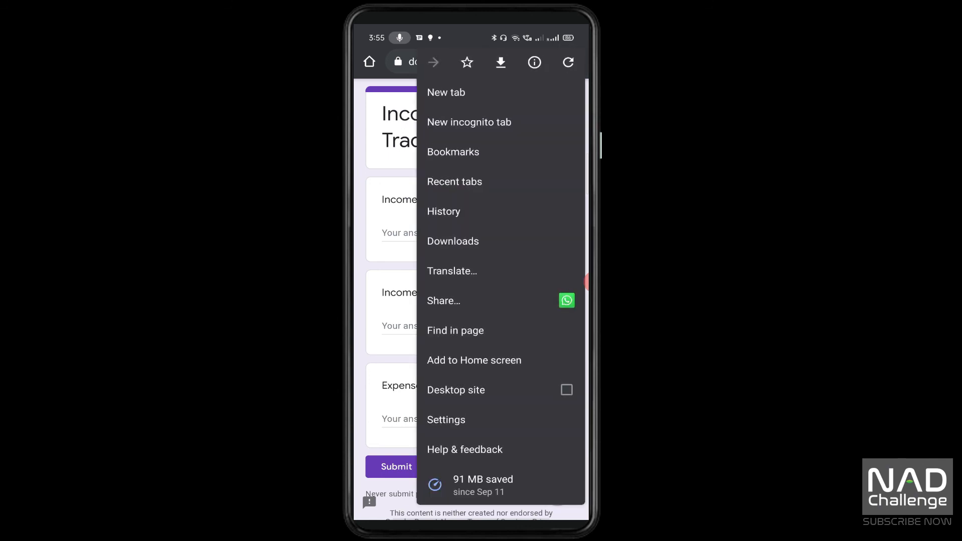
{"action": "left_click", "coordinate": [474, 360]}
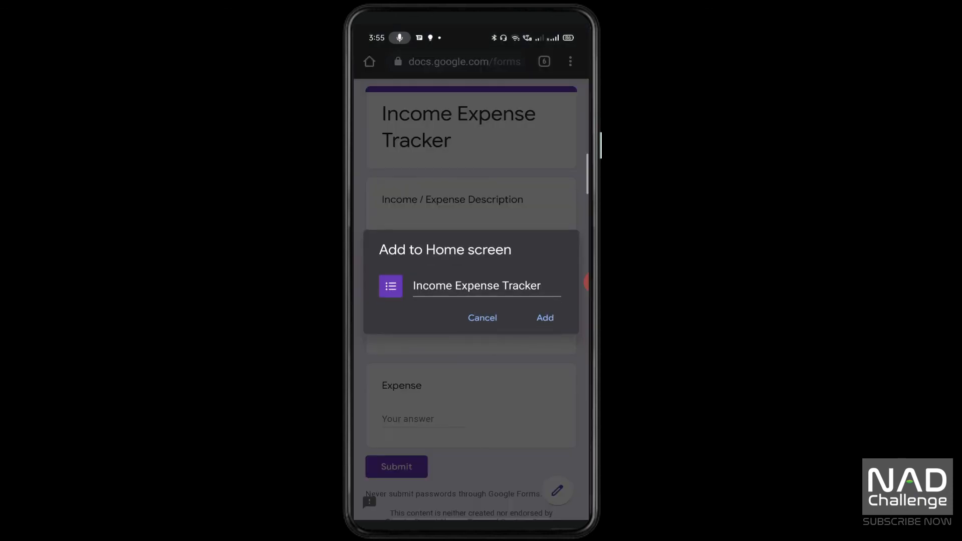
{"action": "left_click", "coordinate": [545, 318]}
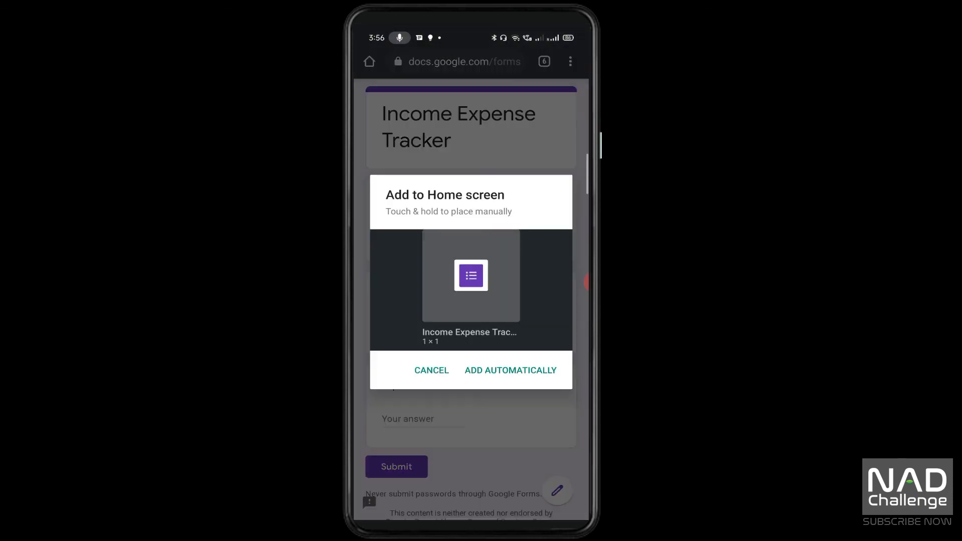
{"action": "left_click", "coordinate": [511, 369]}
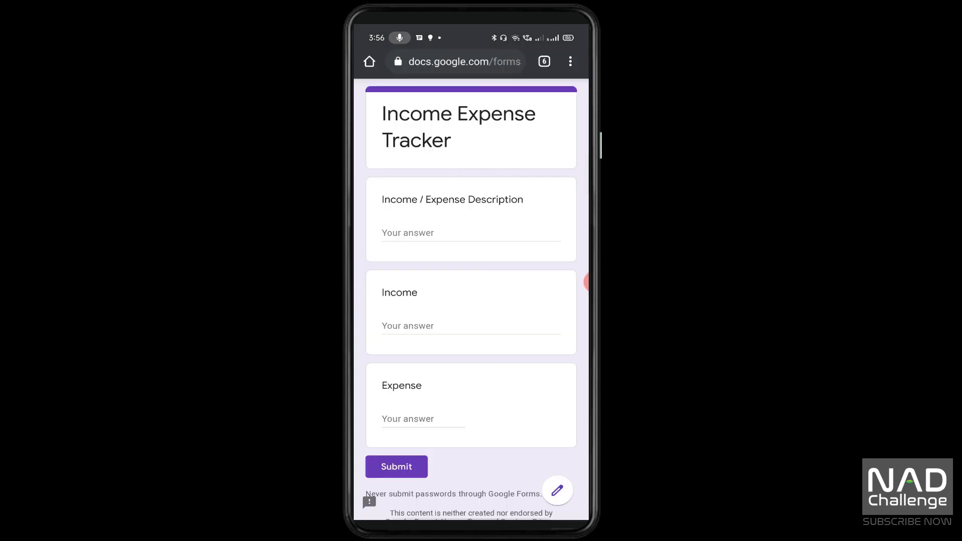
Open the Income Expense Tracker form from its new home screen shortcut.
{"action": "key", "text": "Home"}
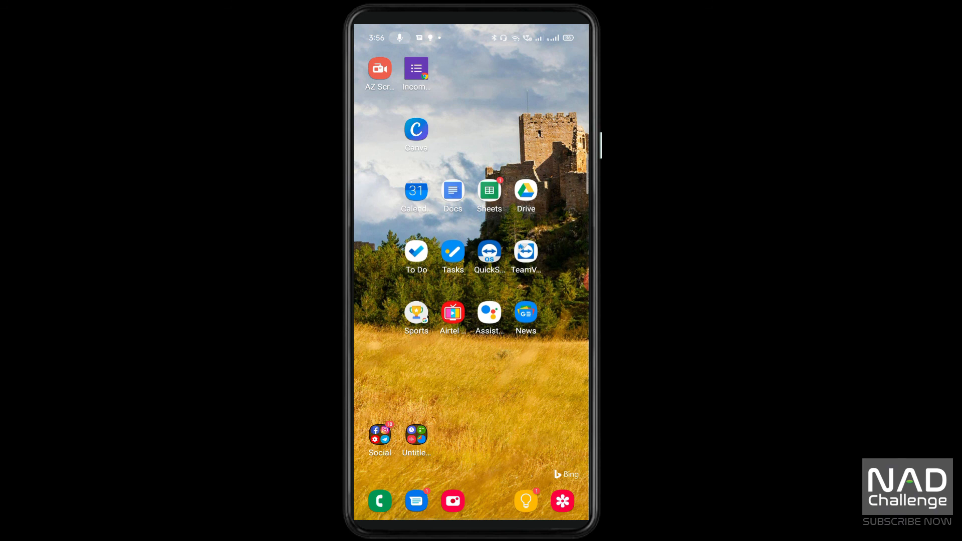
{"action": "left_click", "coordinate": [416, 69]}
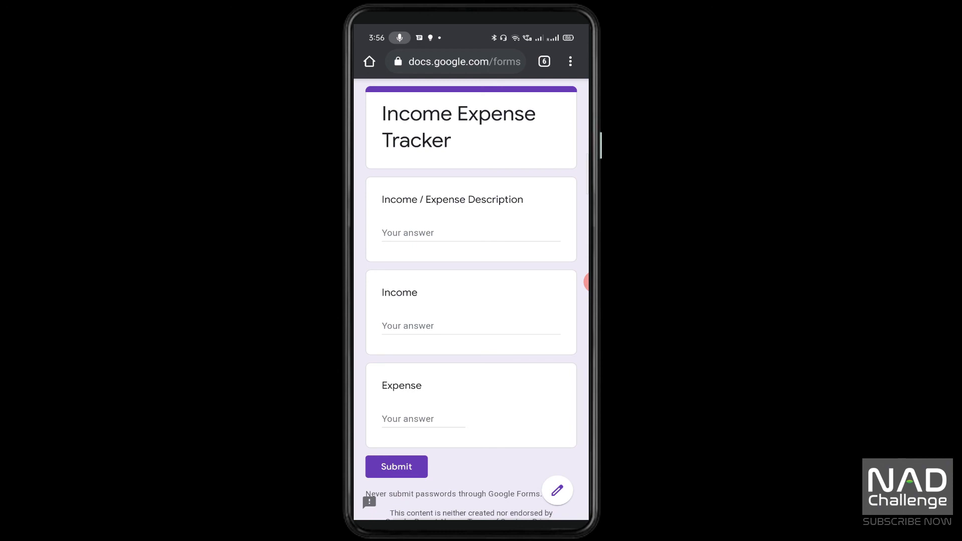
{"action": "left_click", "coordinate": [586, 282]}
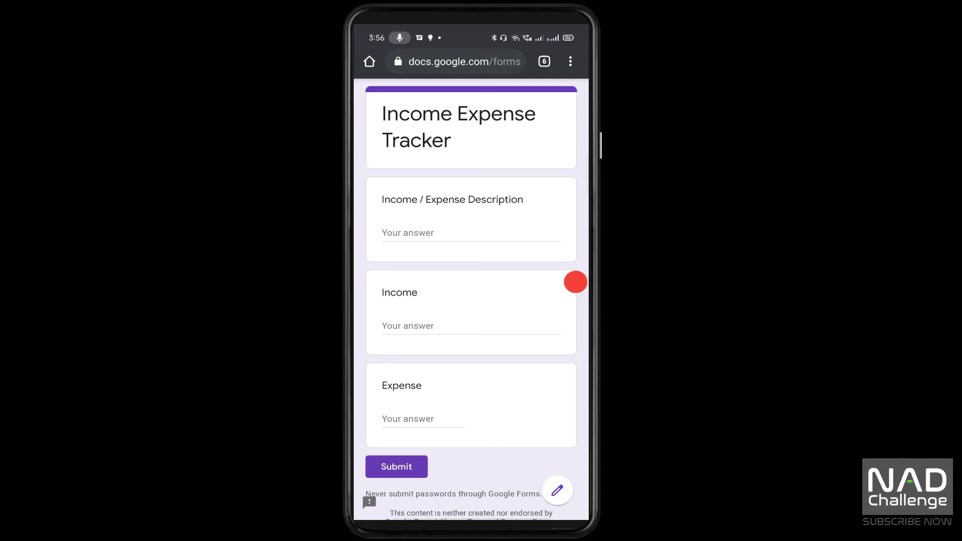